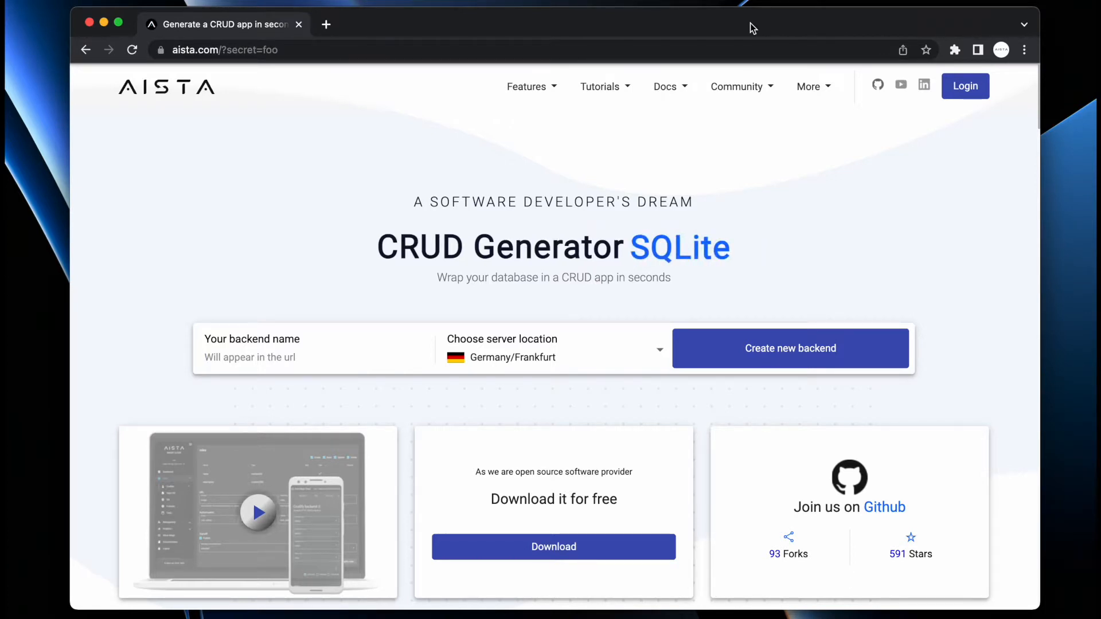
- Enter backend name 'test', the account holder's full name and a chosen username
type("test")
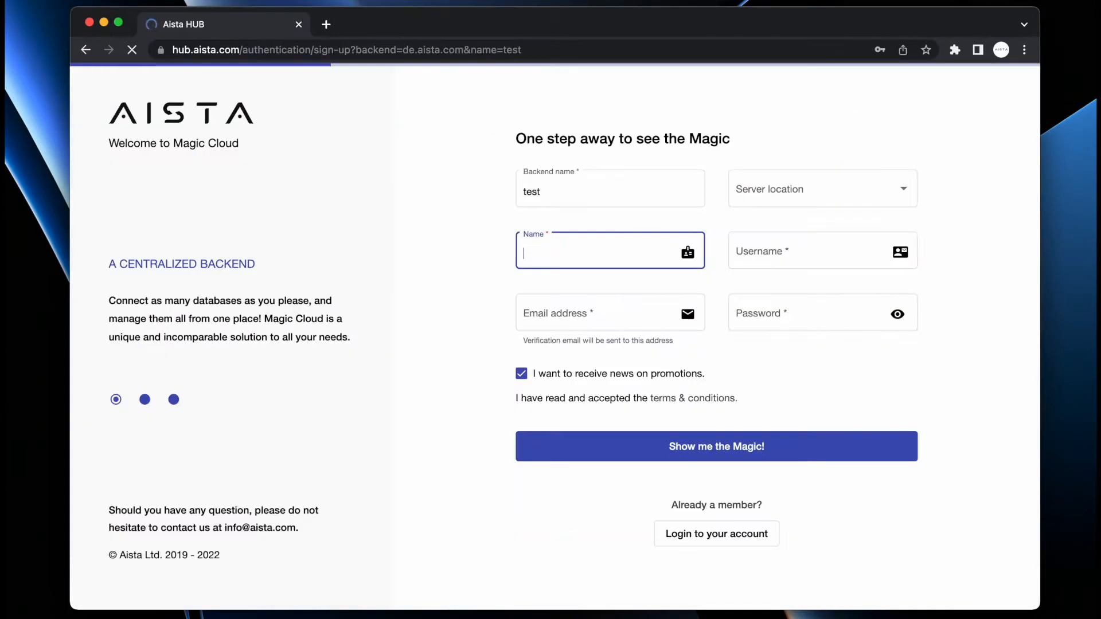
type("Thomas Hansen")
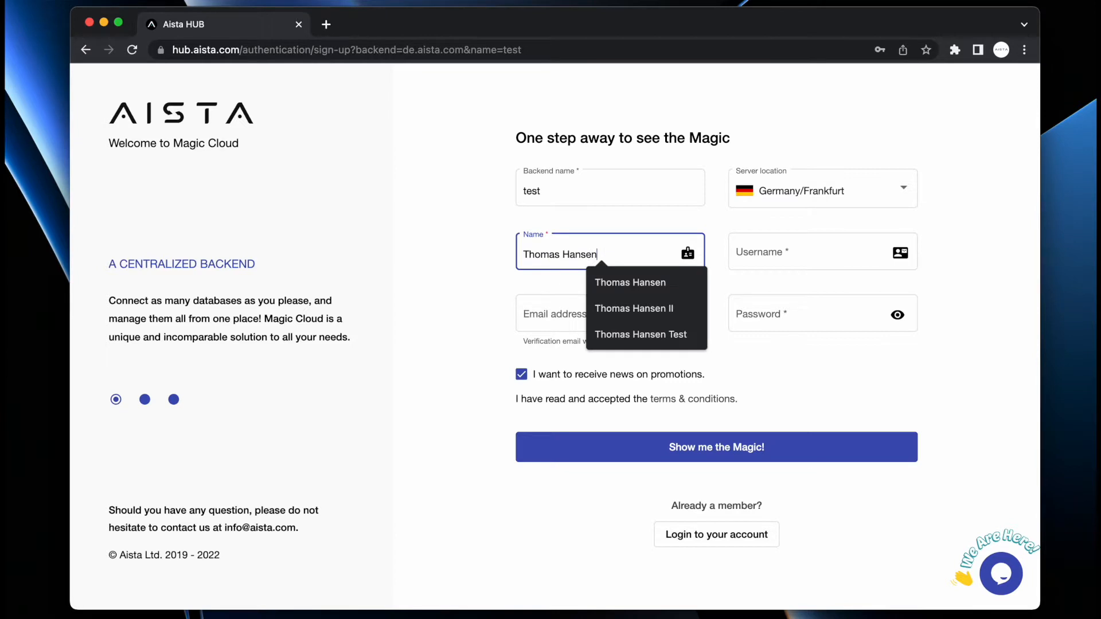
key("Tab")
type("po")
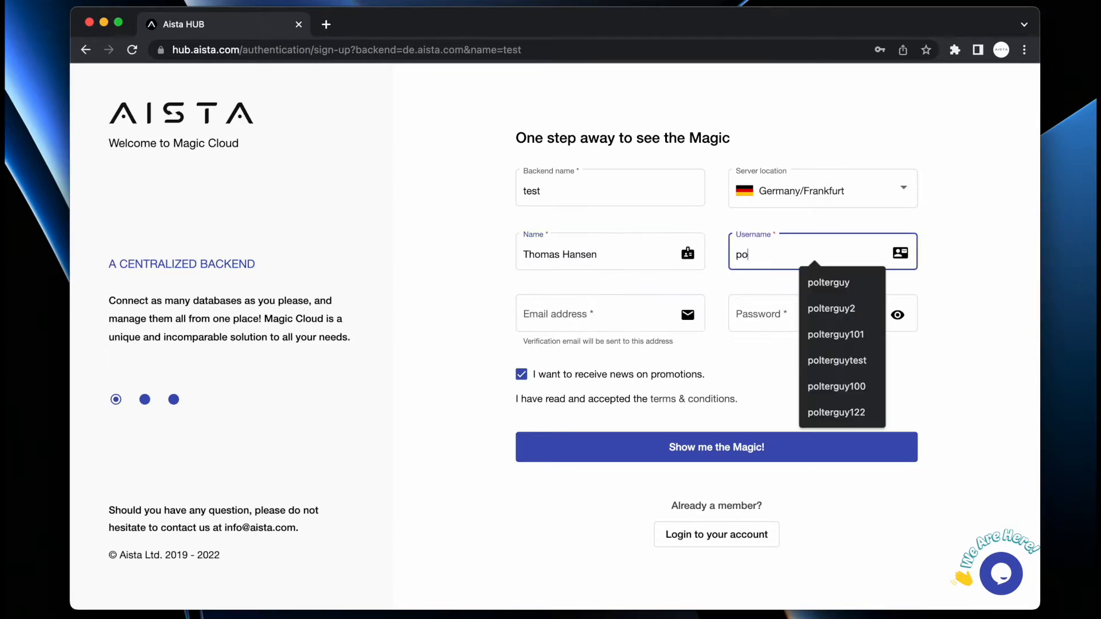
type("lterguy1001")
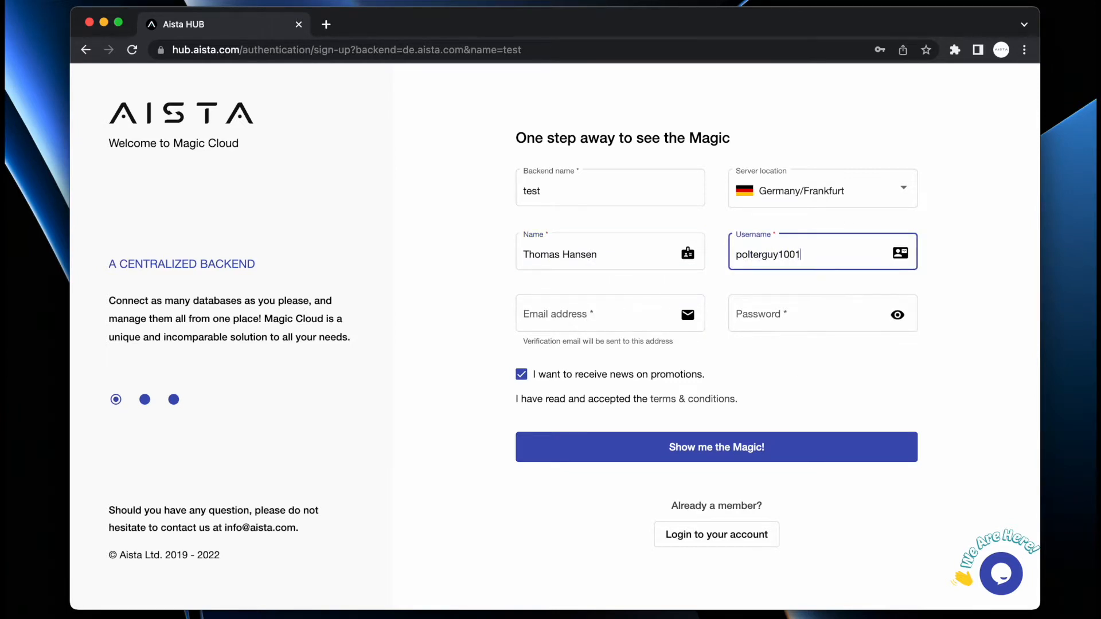
key("super+a")
key("super+c")
- Fill in the e-mail address and password, submit the sign-up, and decline saving the password
key("Tab")
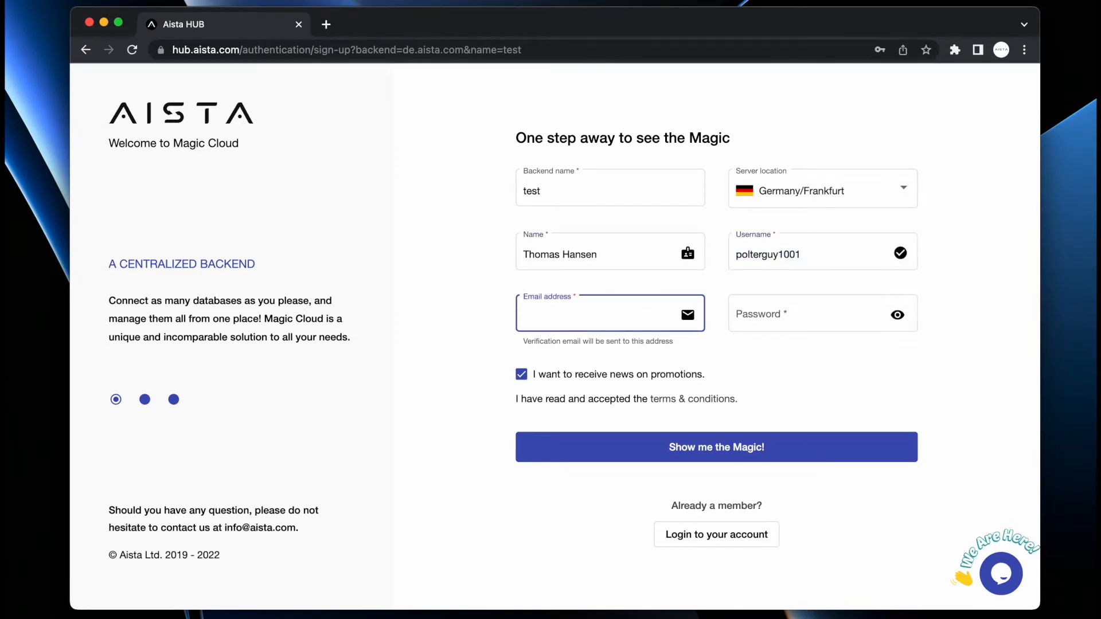
key("super+v")
type("@servergardens.com")
key("Tab")
type("••")
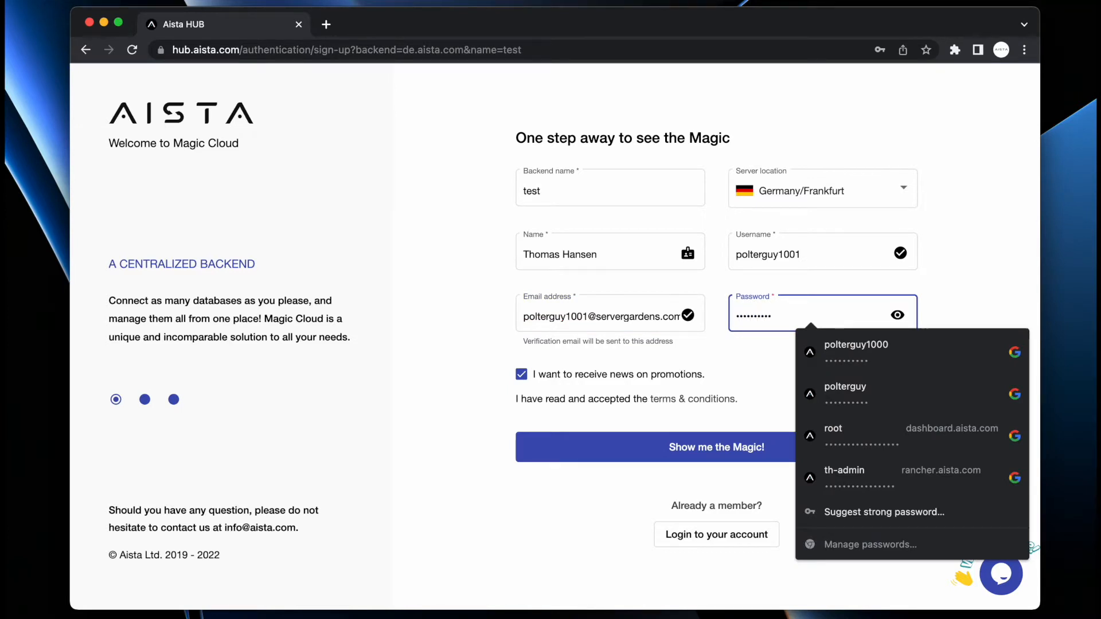
key("Return")
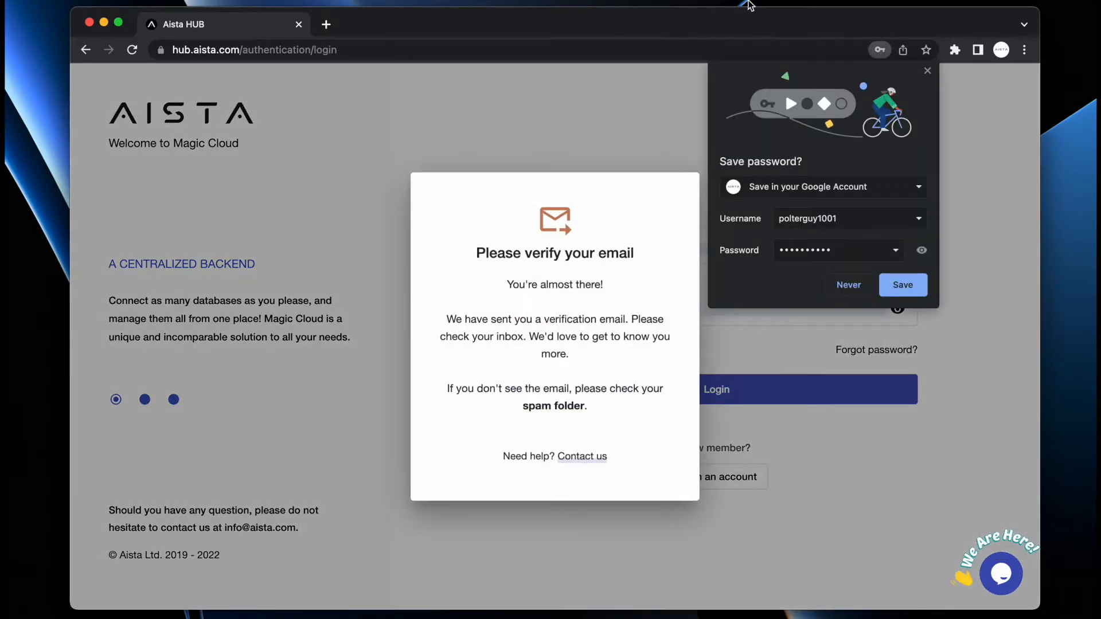
left_click(913, 288)
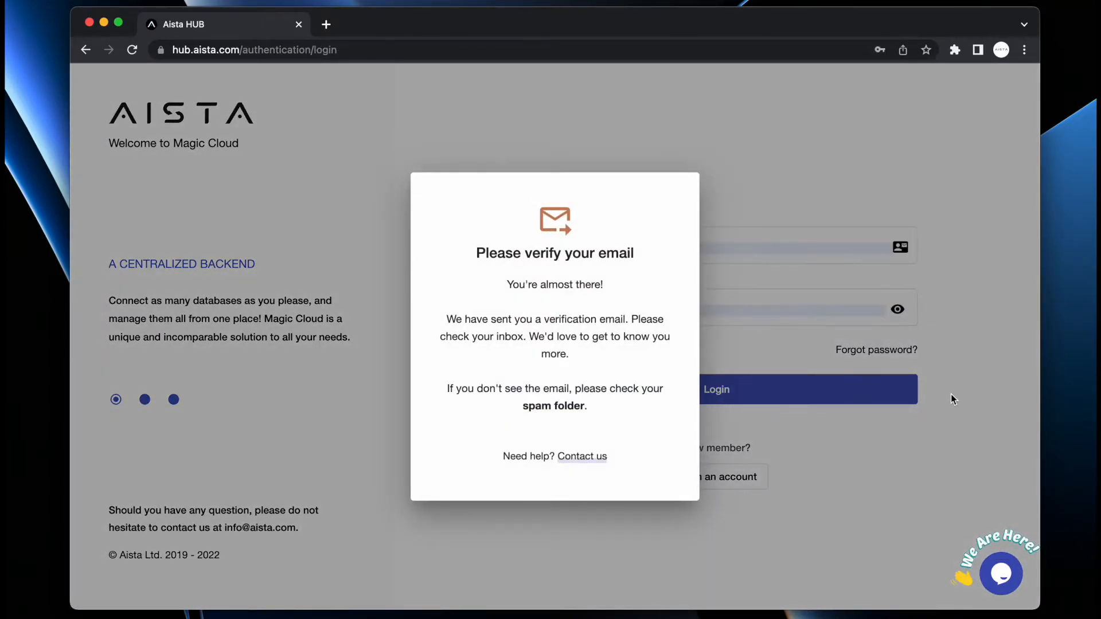
- Open Gmail in a new tab and verify the address through the Aista registration email
key("super+t")
type("gma")
key("Return")
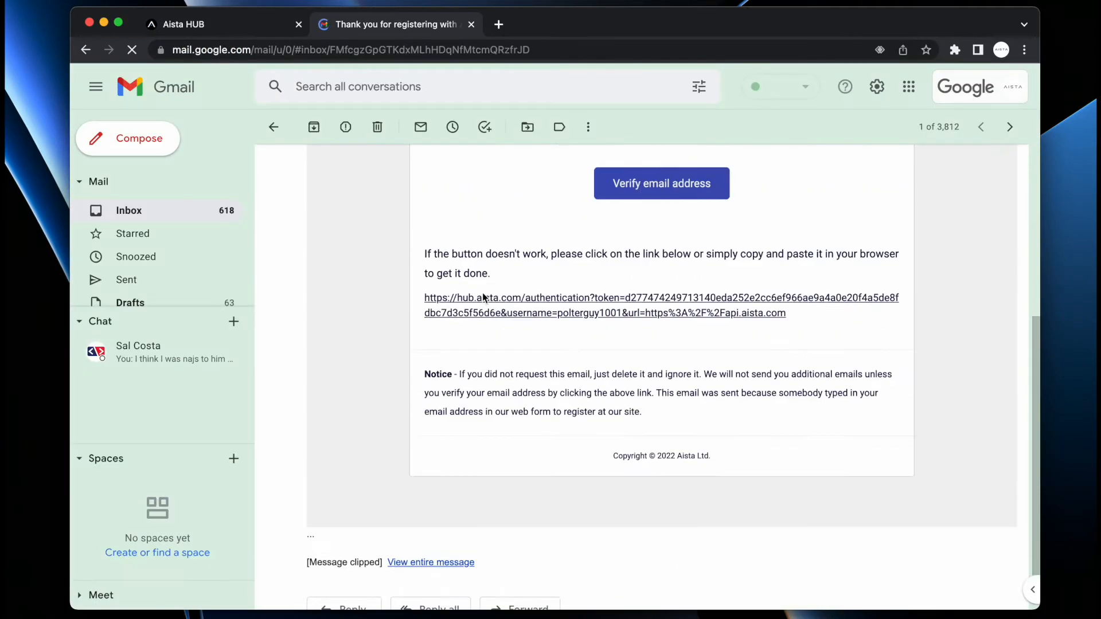
scroll(483, 297, "up", 4)
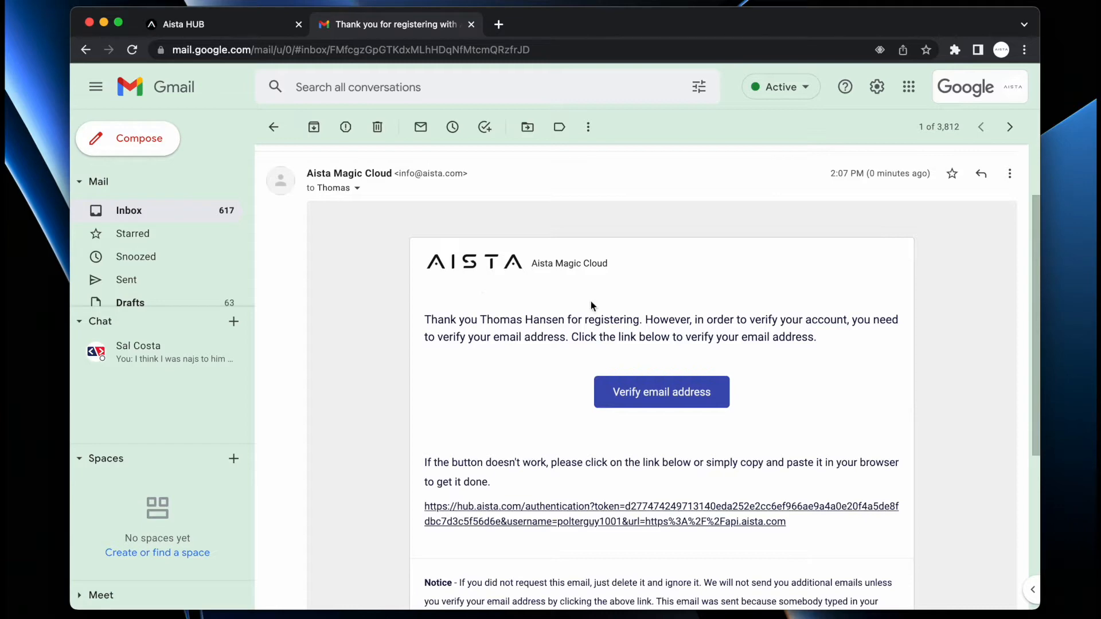
left_click(652, 398)
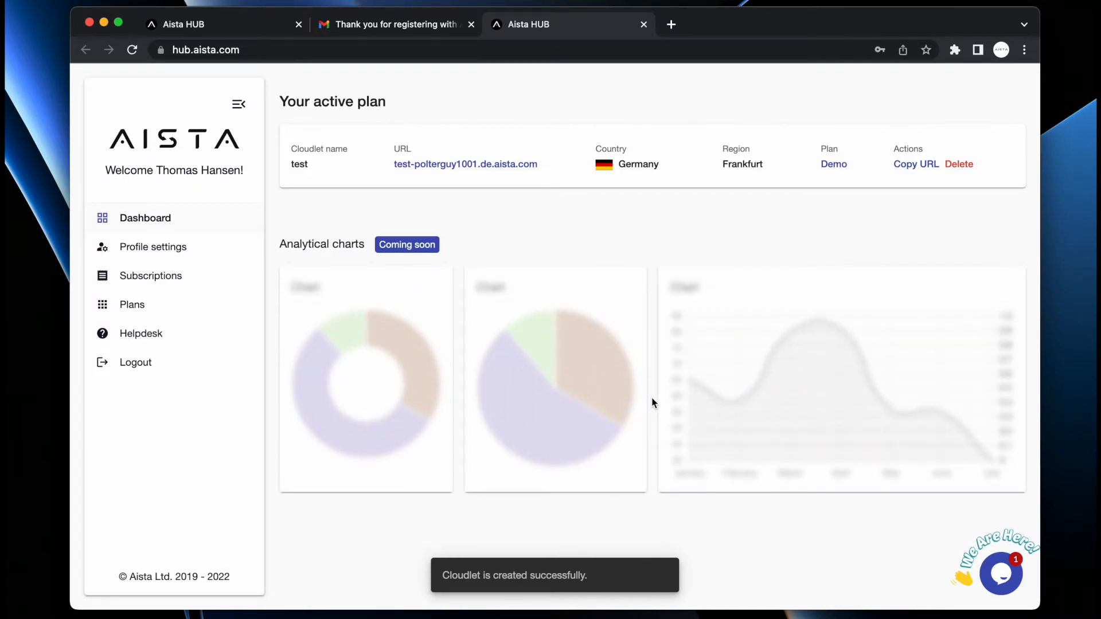
- Open the test cloudlet and log in with the corrected username, saving the credentials
left_click(448, 164)
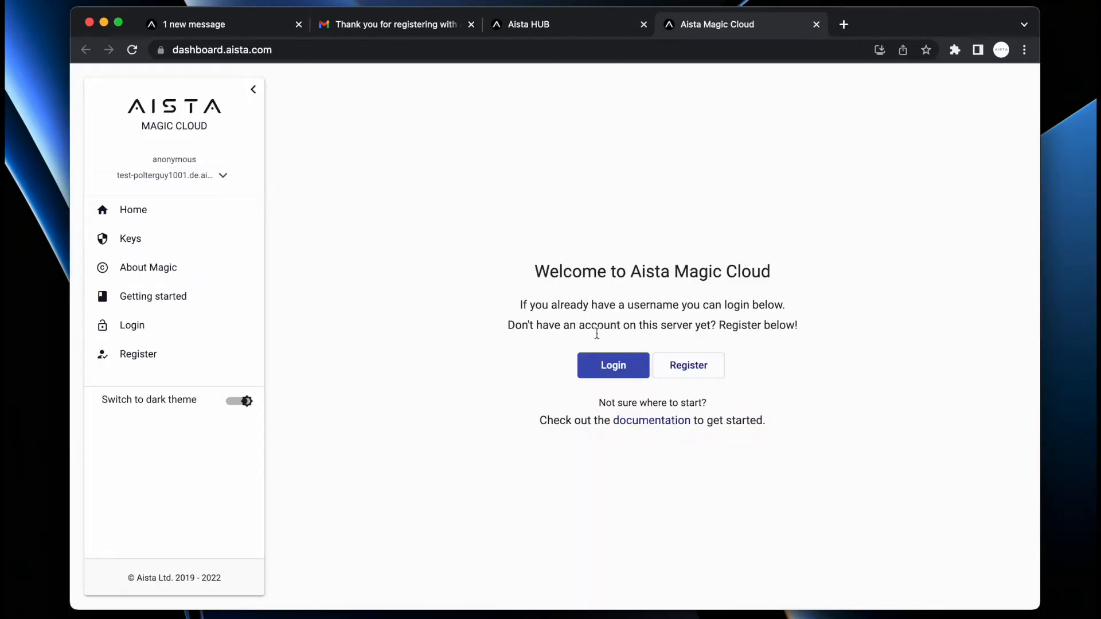
left_click(605, 371)
key("Tab")
key("Right")
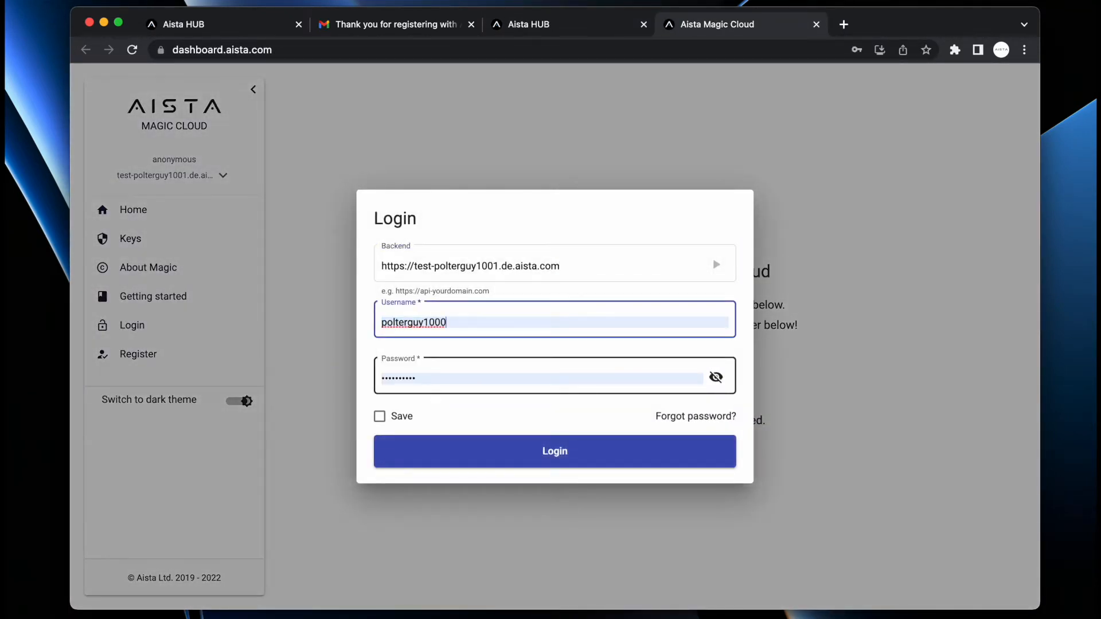
key("BackSpace")
type("1")
key("Tab")
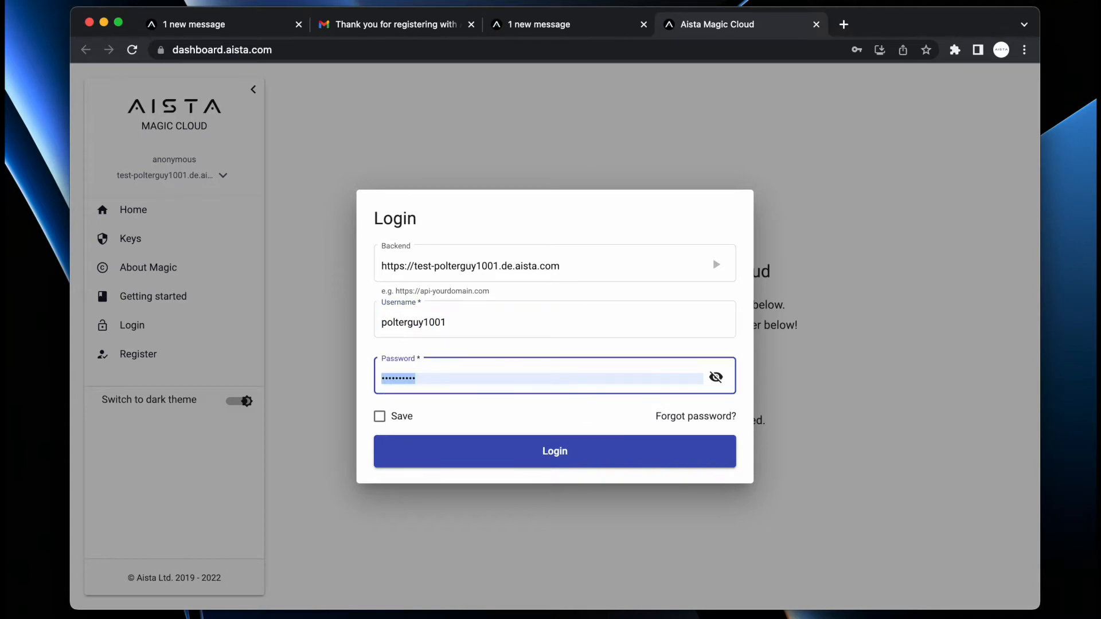
left_click(387, 420)
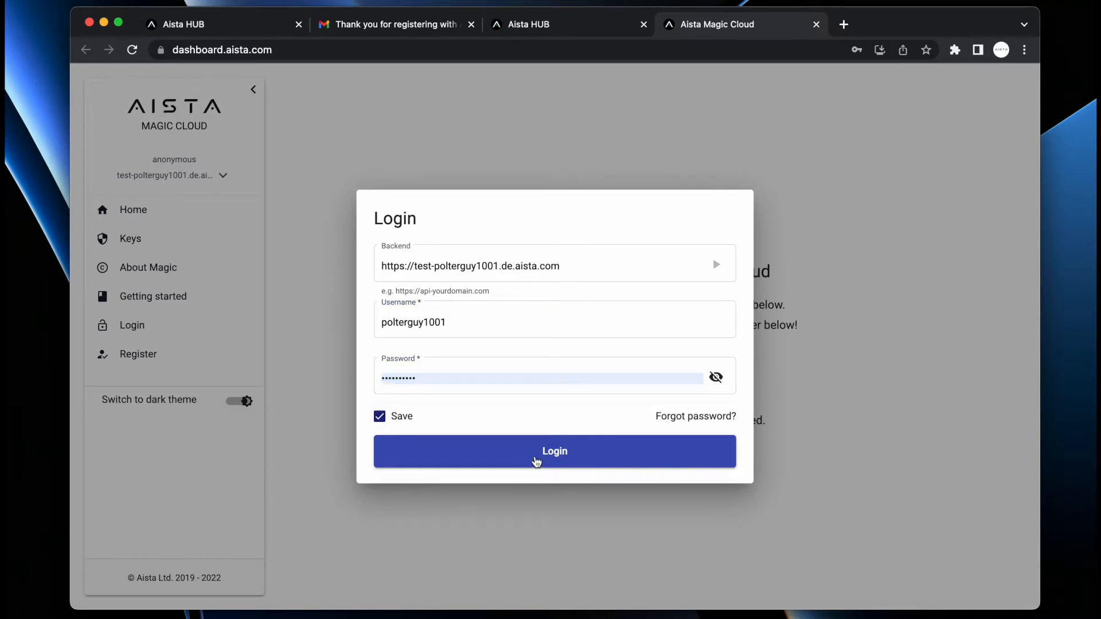
left_click(536, 462)
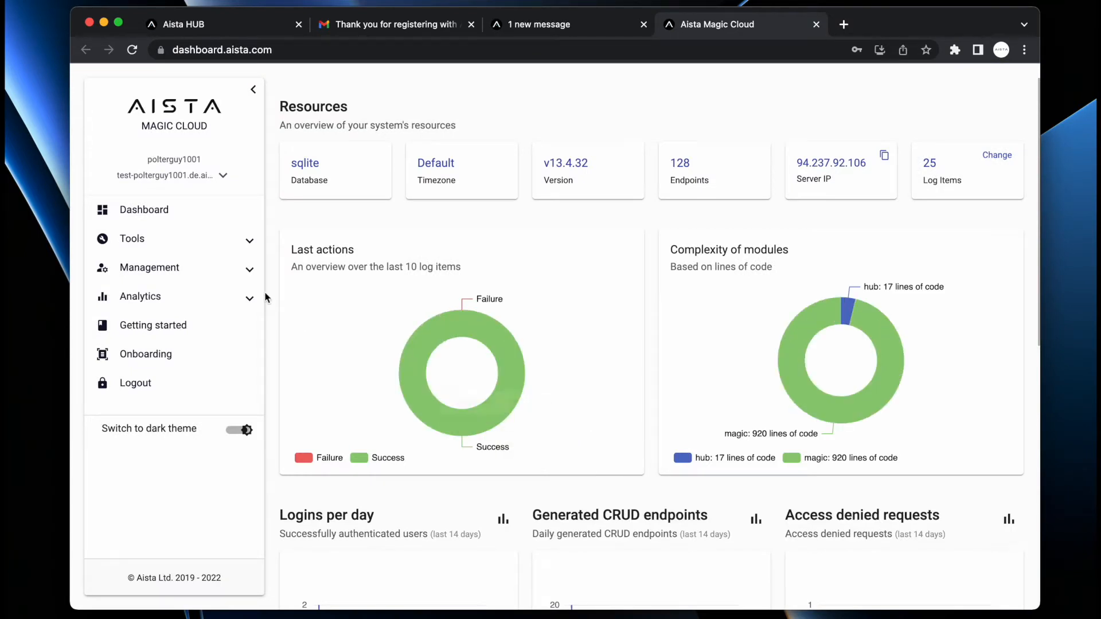
left_click(154, 277)
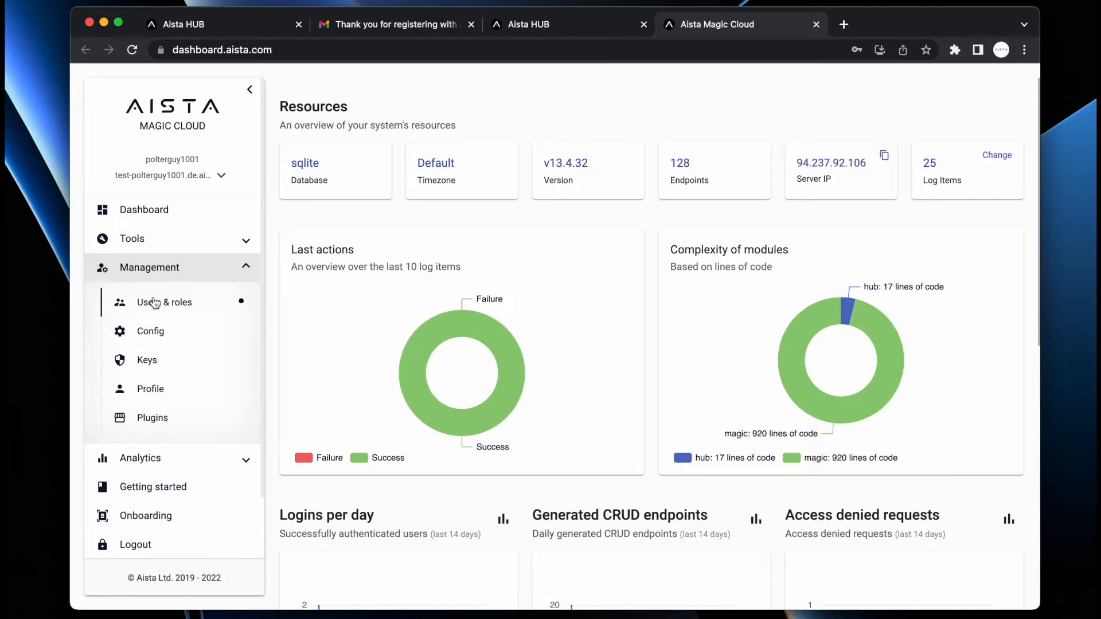
left_click(122, 330)
left_click(919, 573)
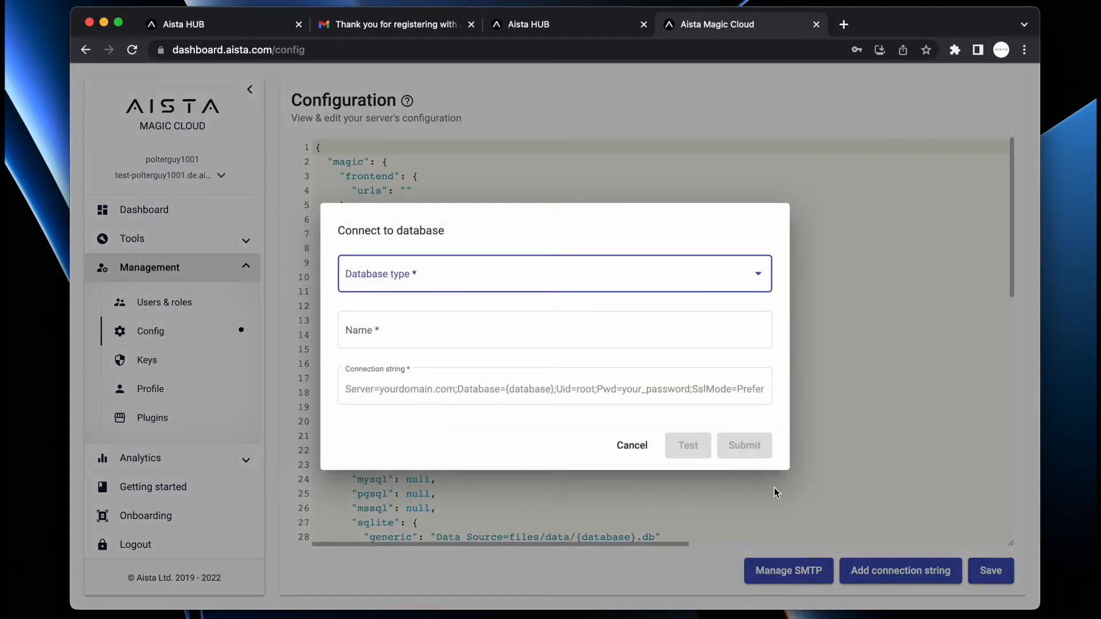
left_click(535, 104)
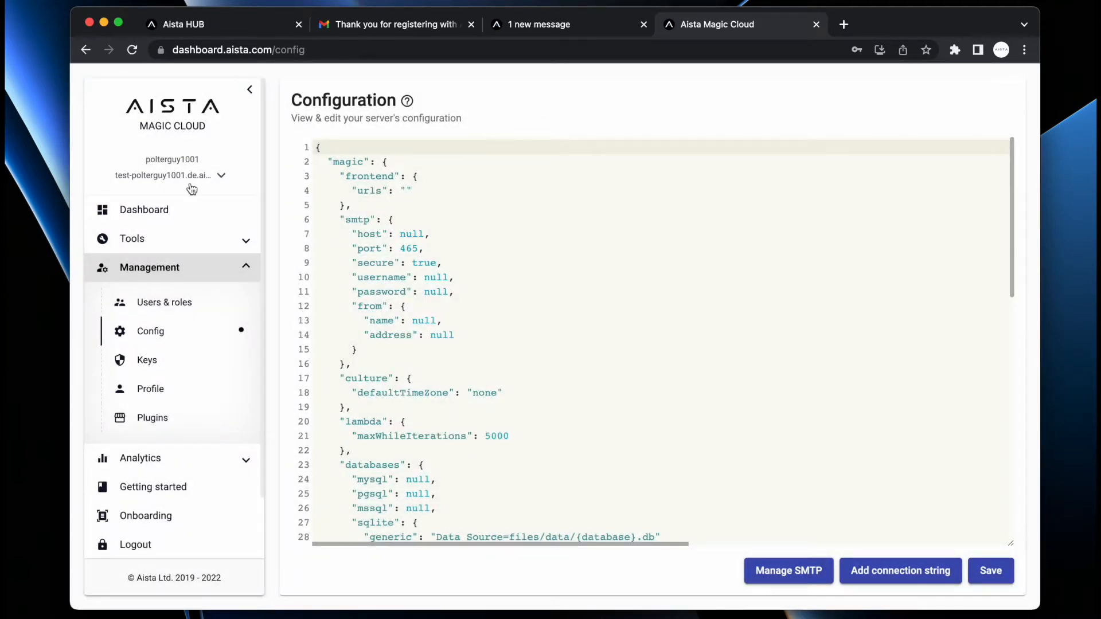
left_click(144, 211)
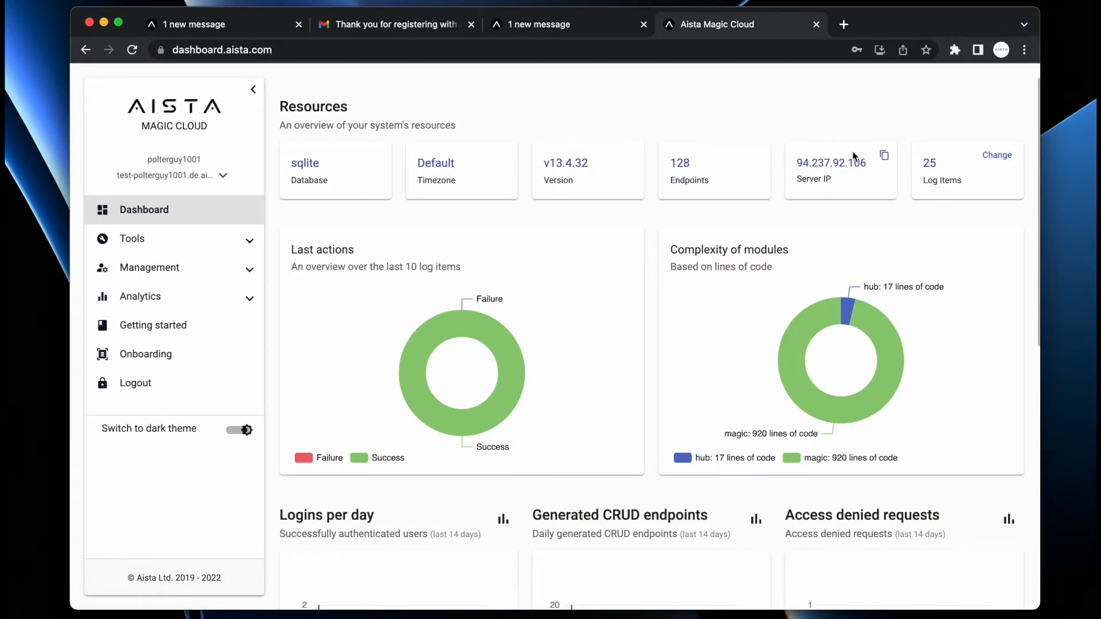
left_click(885, 158)
key("super+t")
key("super+v")
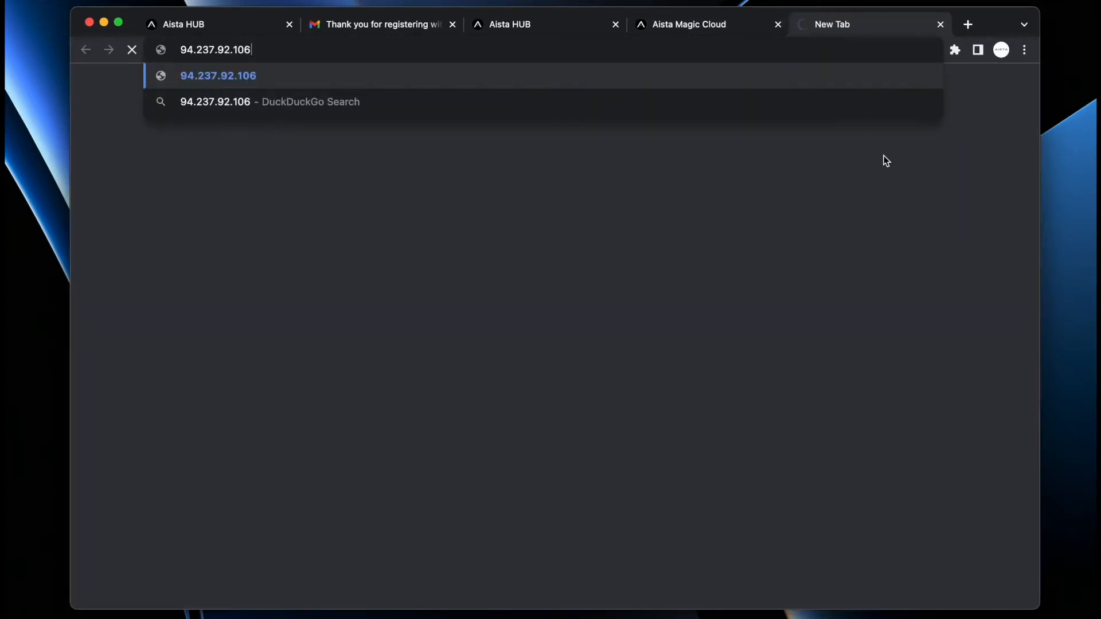
key("super+w")
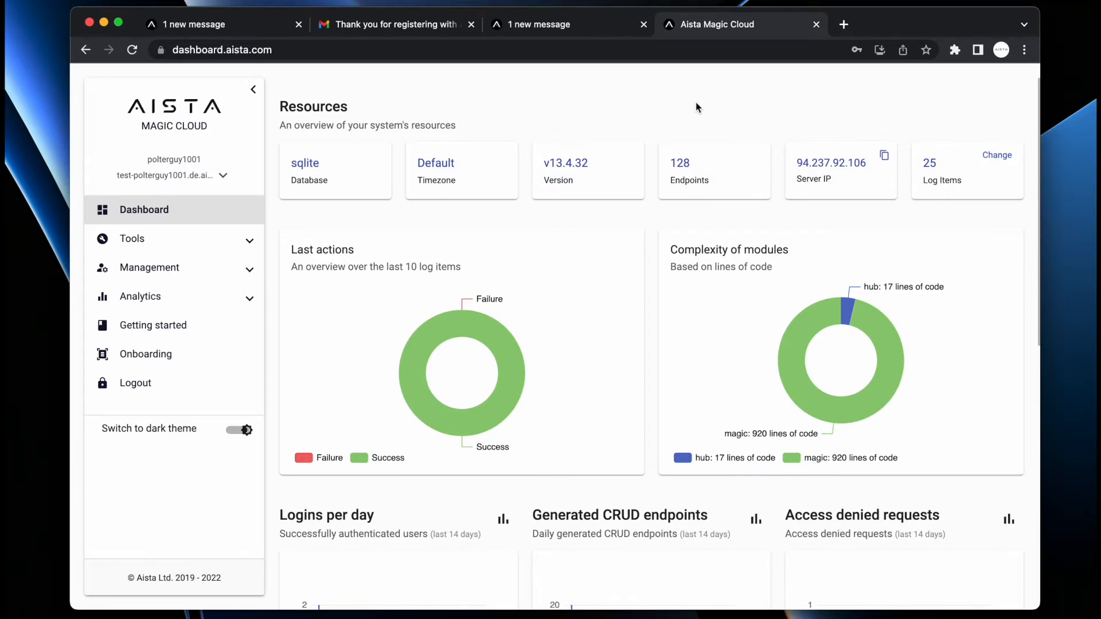
- From server Config, start a new database connection of type mssql named foo
left_click(150, 274)
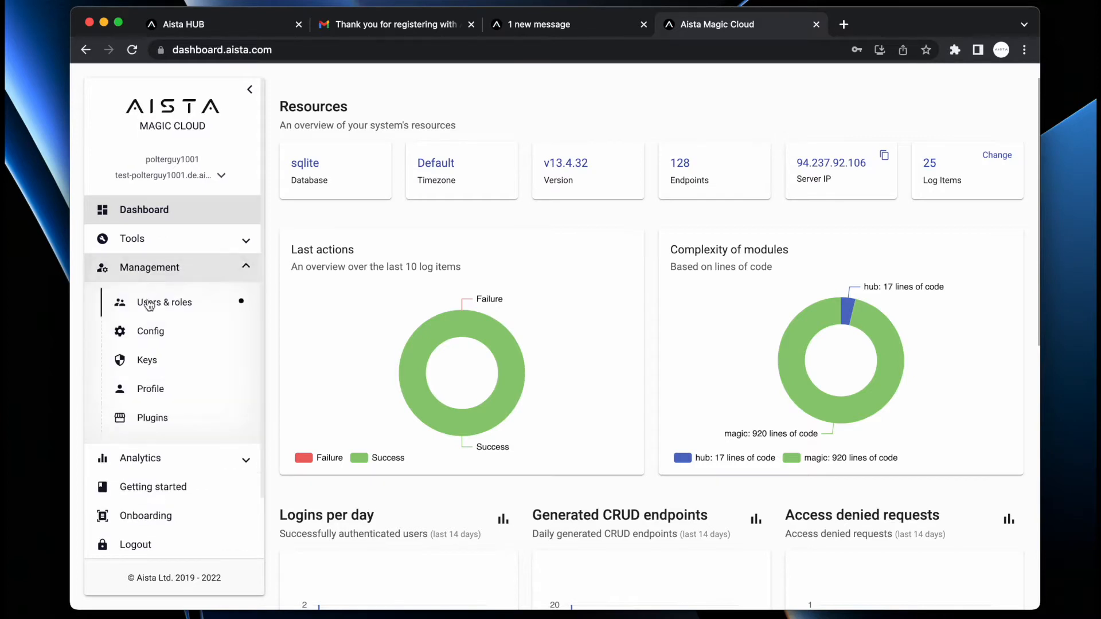
left_click(161, 331)
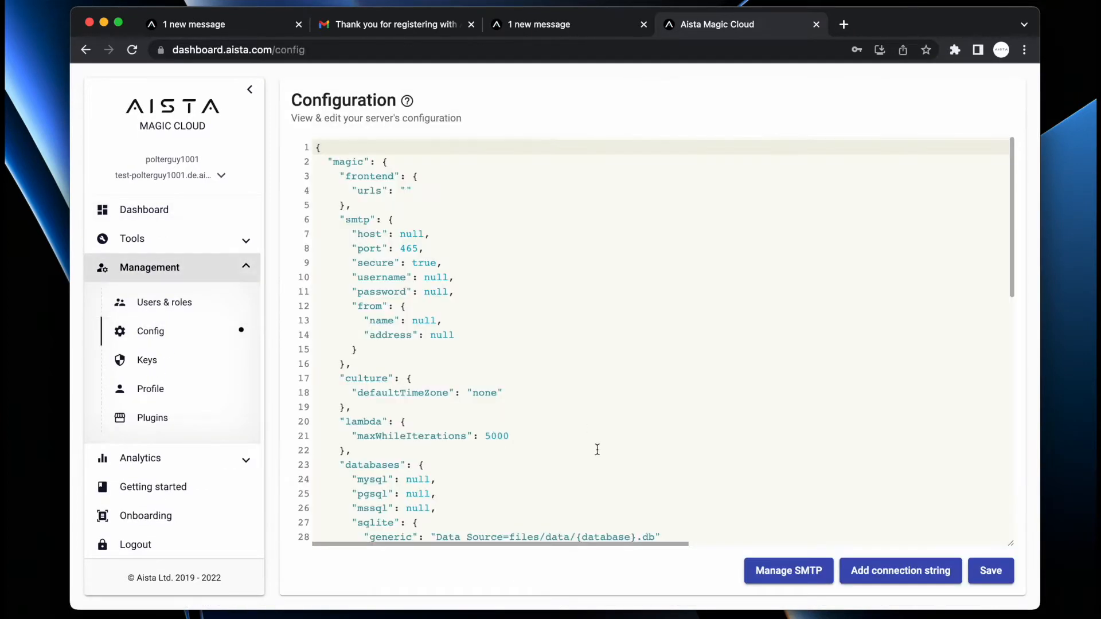
left_click(912, 572)
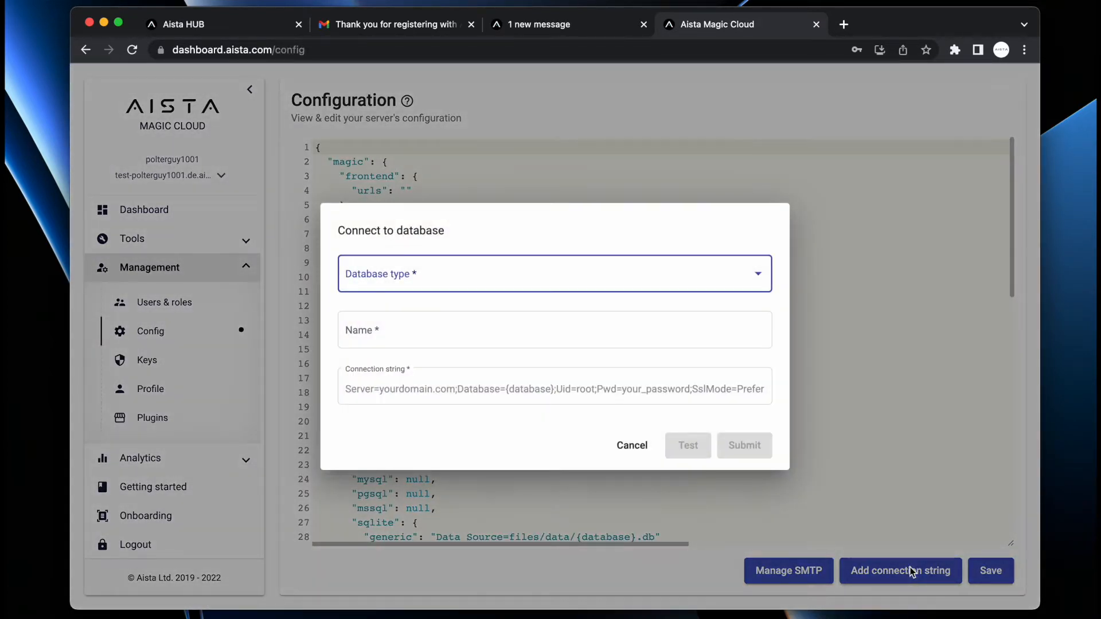
left_click(461, 279)
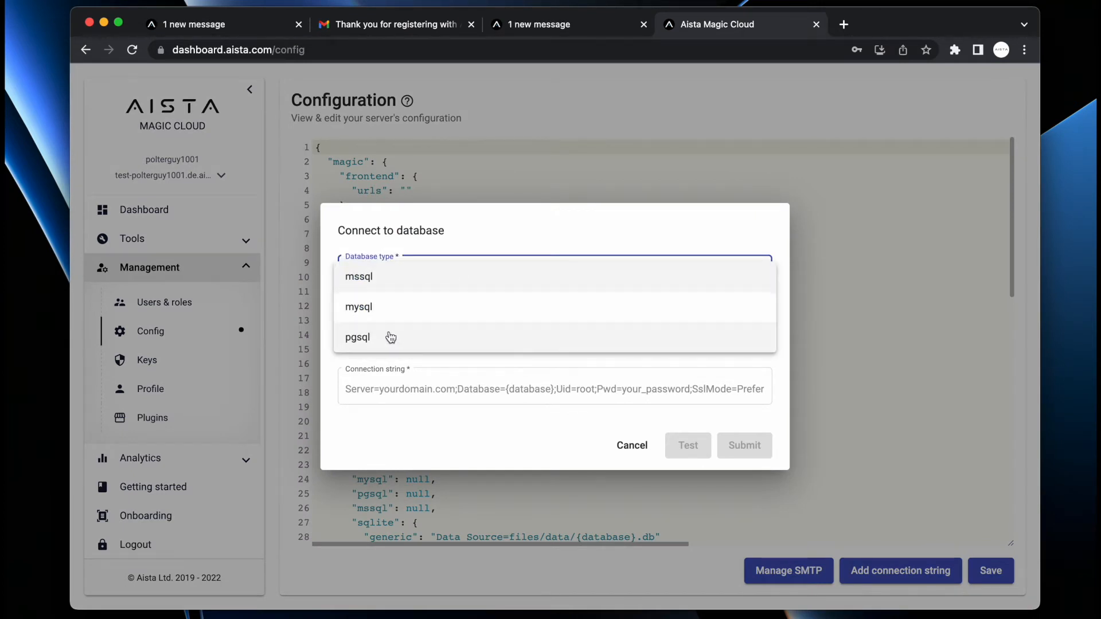
left_click(390, 276)
left_click(389, 332)
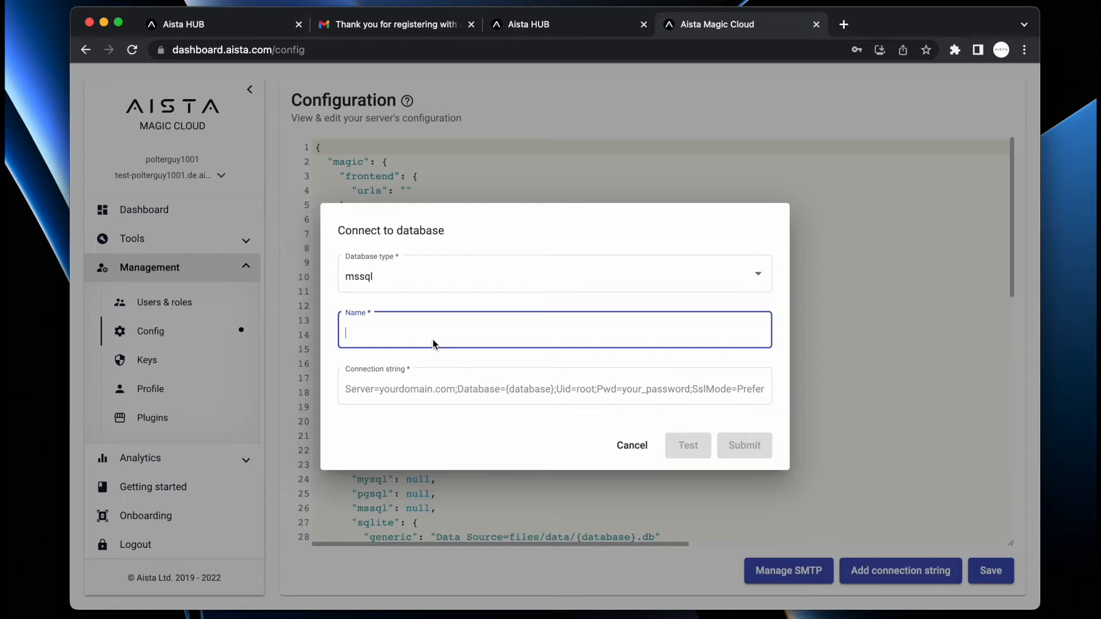
type("foo")
- Load a saved connection string and replace localhost with foo.bar.mywebsite.com
left_click(446, 386)
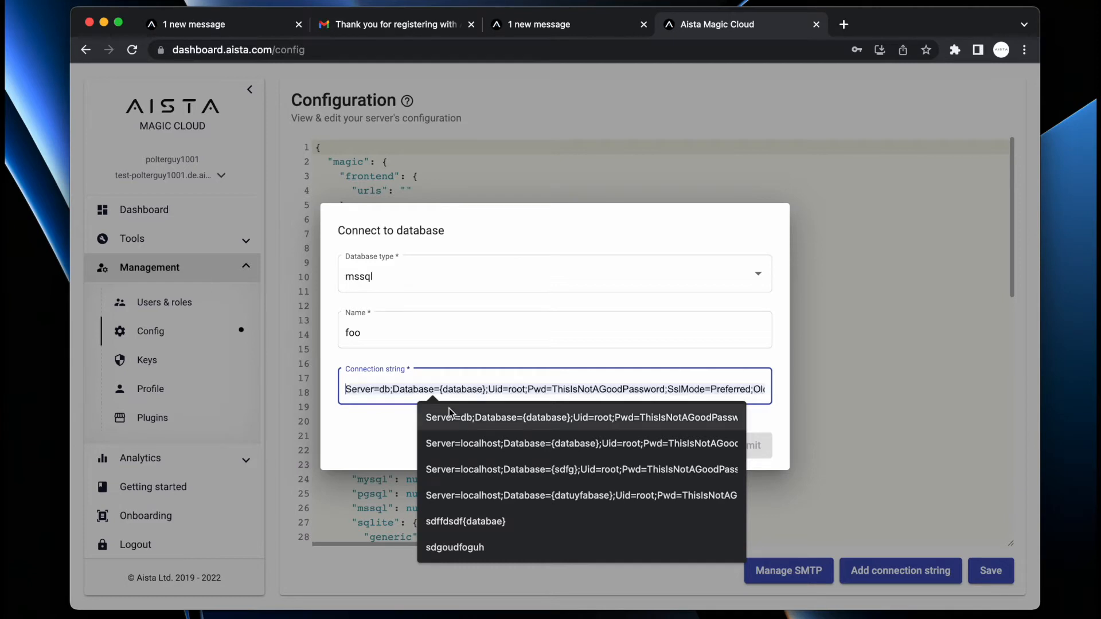
left_click(453, 431)
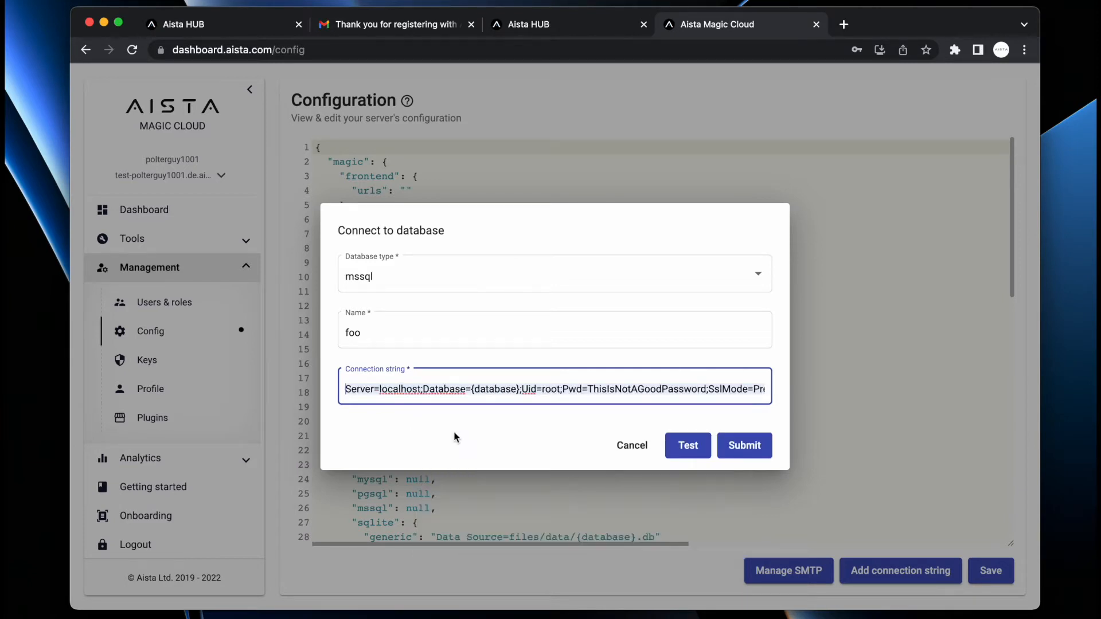
double_click(400, 390)
type("foo.bar")
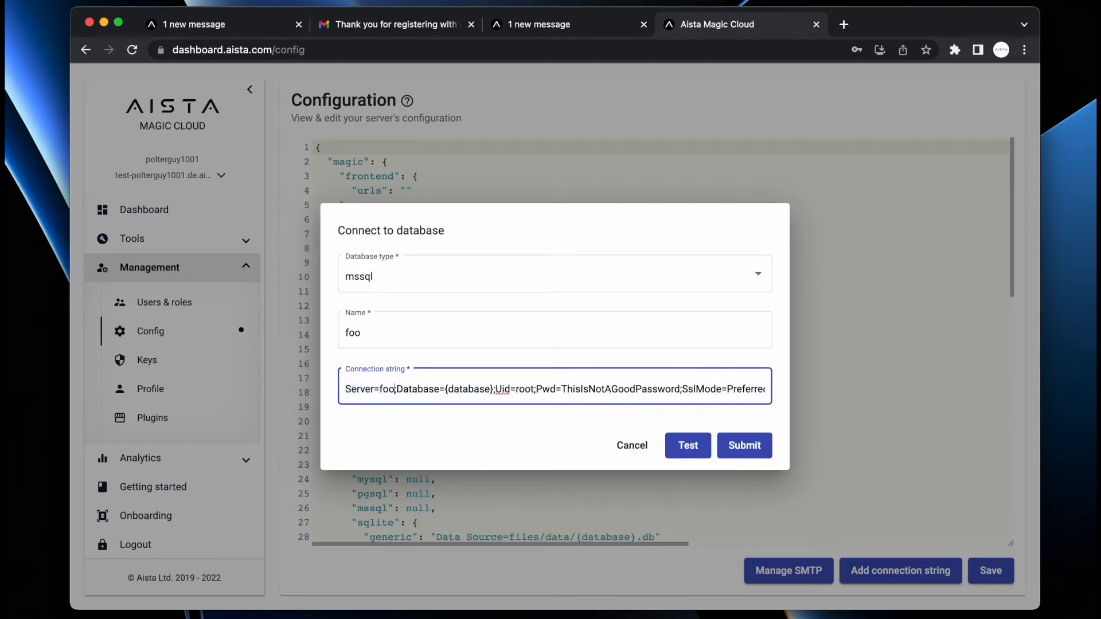
type(".mywebsite")
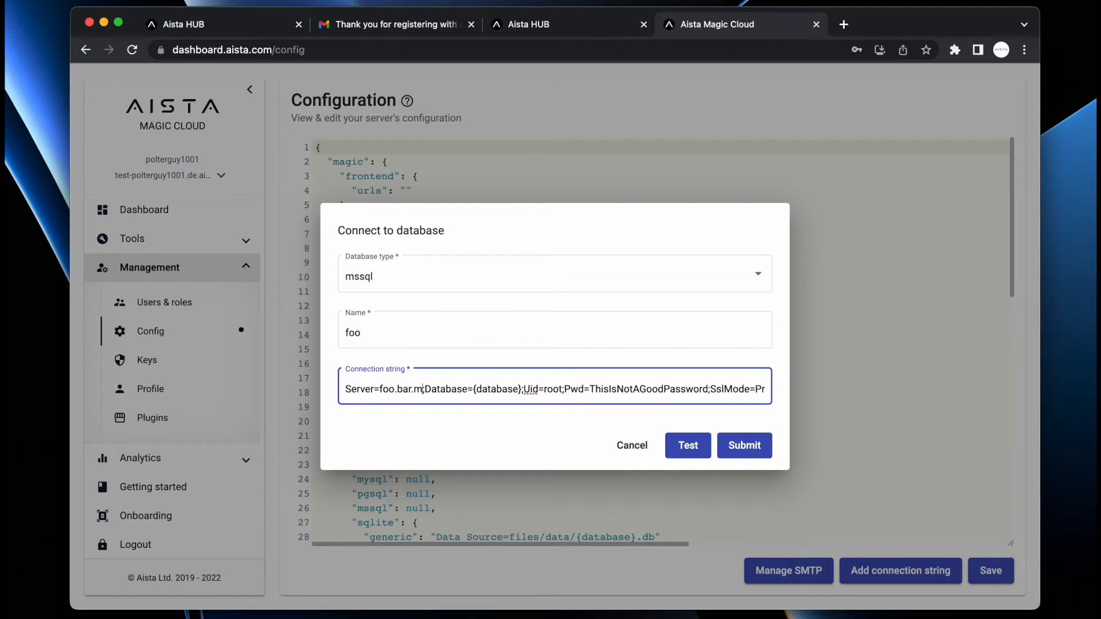
type(".com")
key("Right")
key("alt+shift+Right")
key("Right")
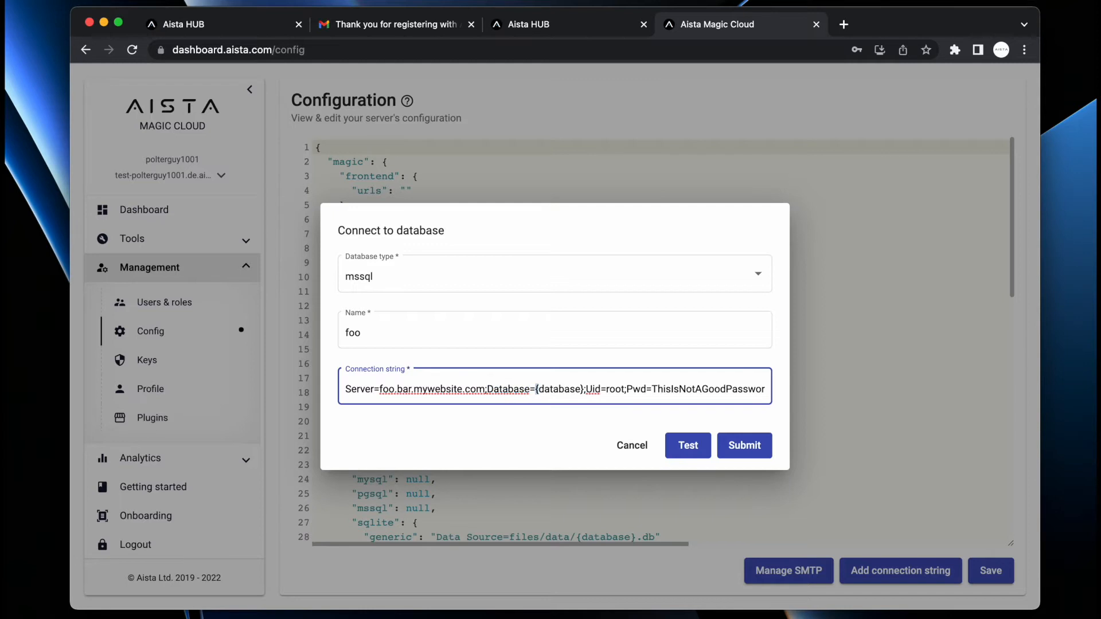
key("alt+shift+Right")
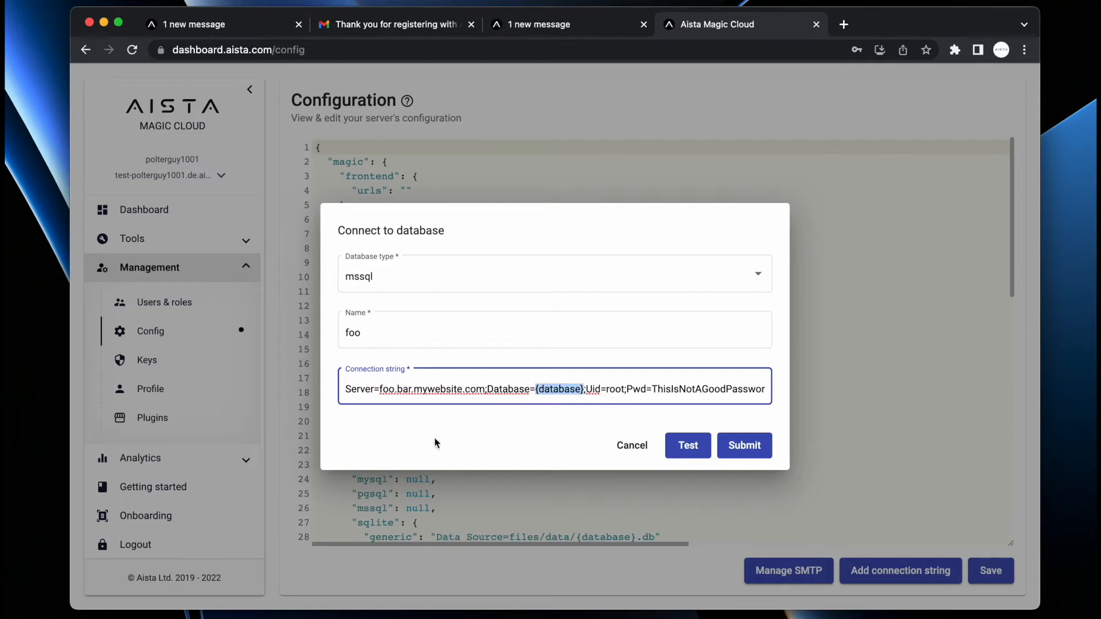
- Highlight the {database} placeholder, root user id and password parts of the connection string
scroll(559, 387, "up", 5)
scroll(559, 387, "left", 1)
left_click(420, 391)
double_click(419, 391)
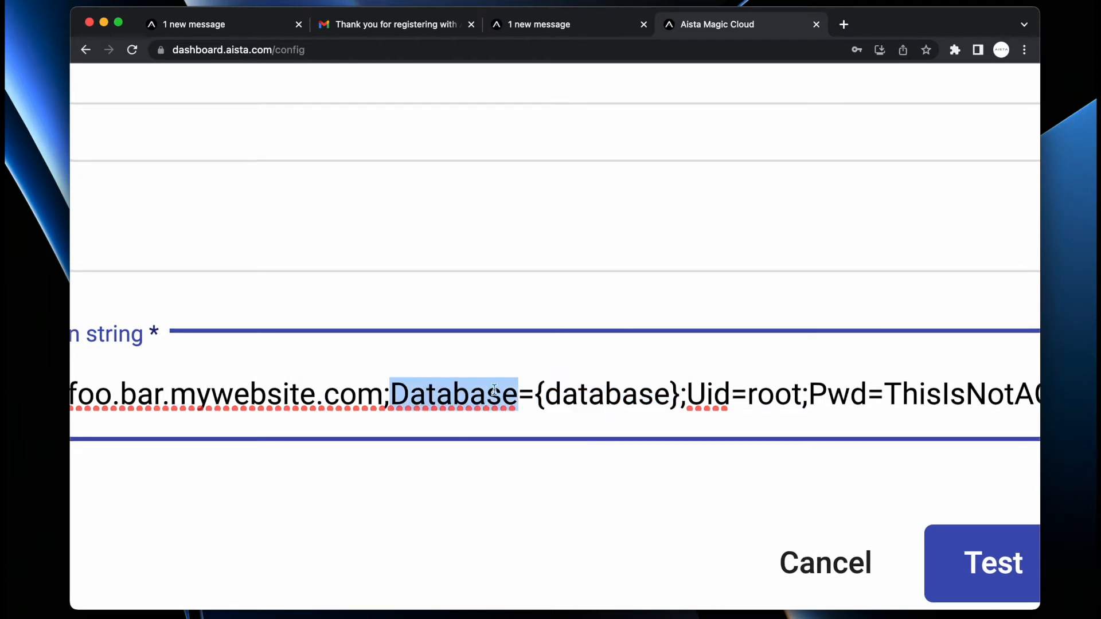
key("Right")
key("shift+Right")
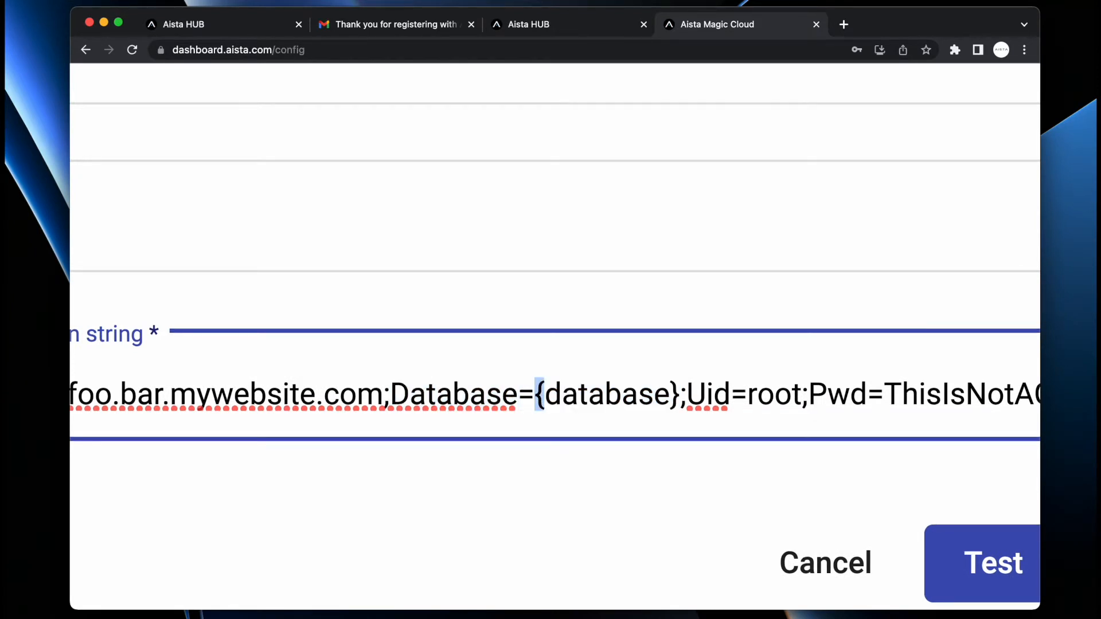
key("shift+Right")
key("shift+Right")
key("shift+Right")
key("shift+Right")
key("shift+Right")
key("shift+Right")
key("shift+Right")
key("shift+Right")
key("shift+Right")
key("shift+Right")
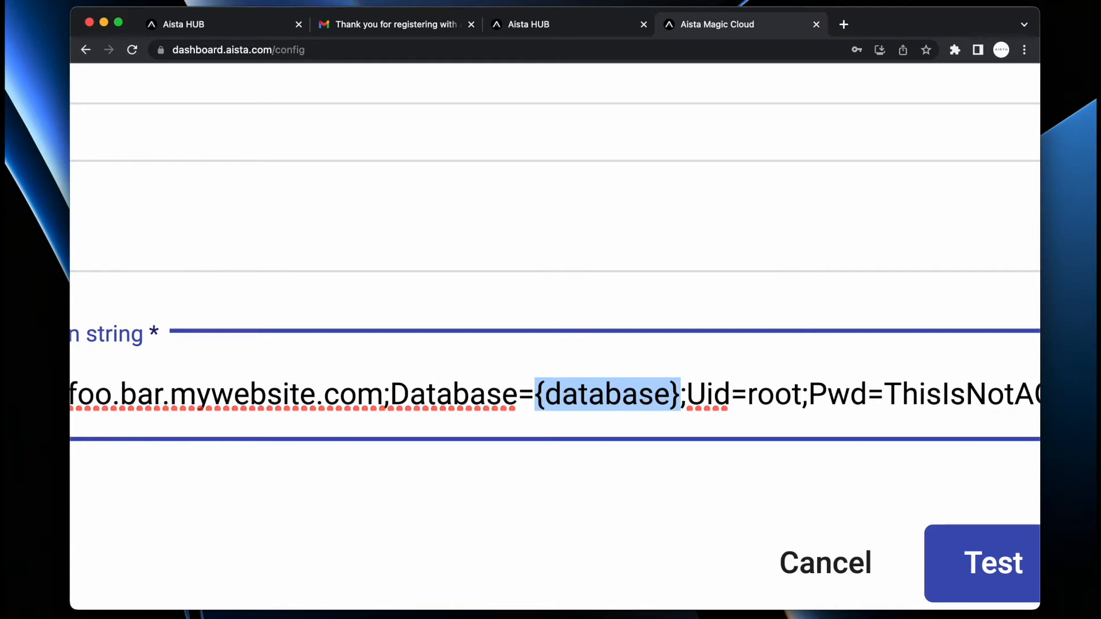
scroll(541, 396, "down", 5)
left_click(613, 389)
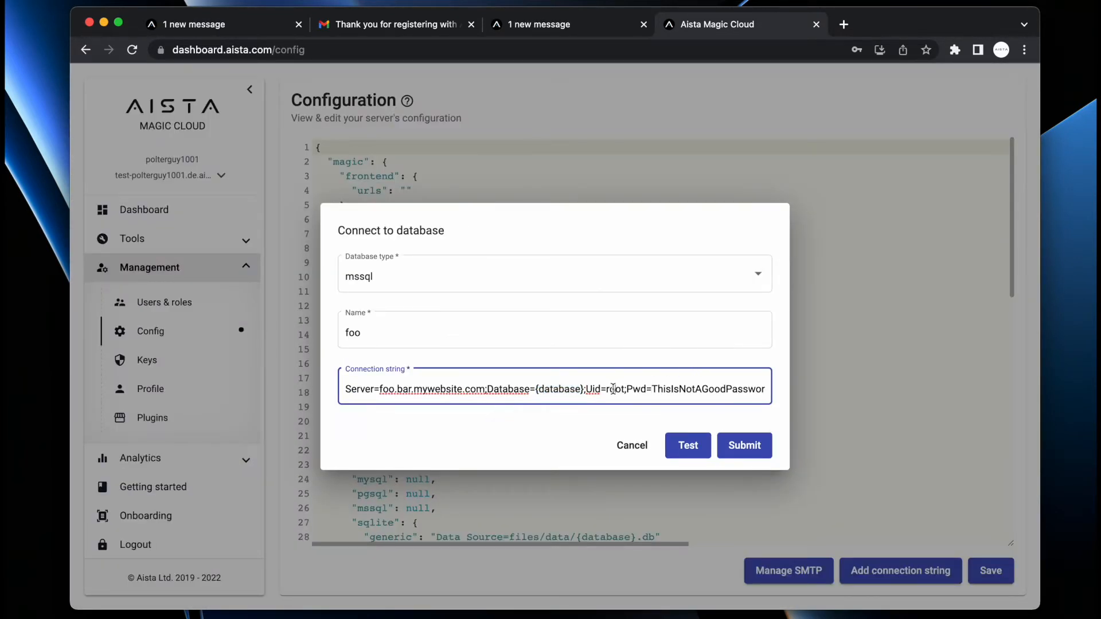
double_click(683, 386)
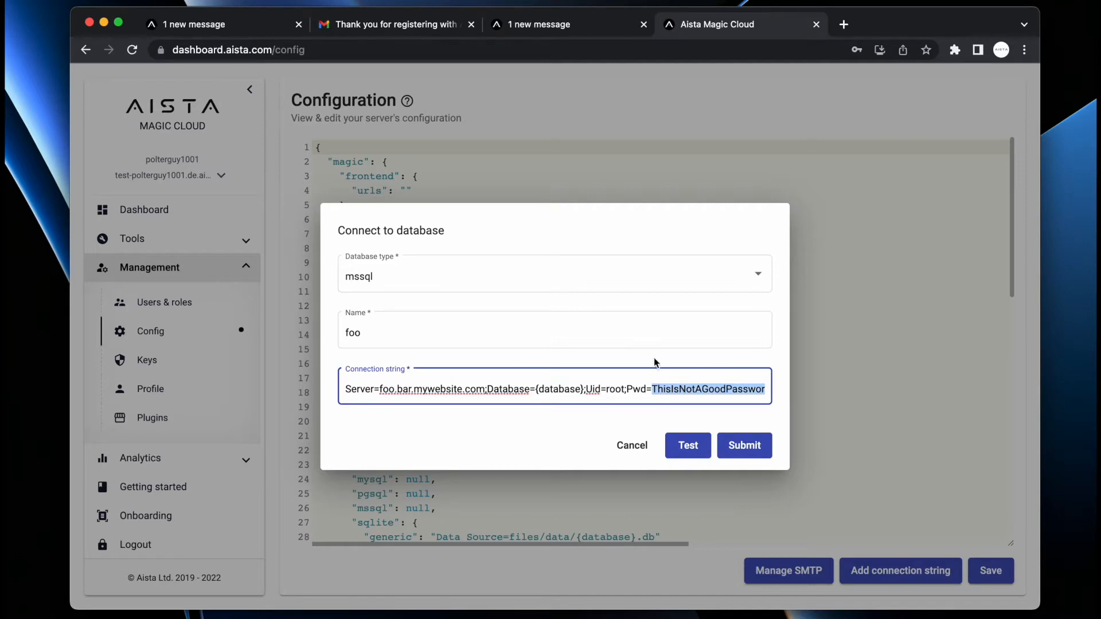
- Cancel the connection form and install the SQLite Chinook DB plugin from Plugins
left_click(666, 165)
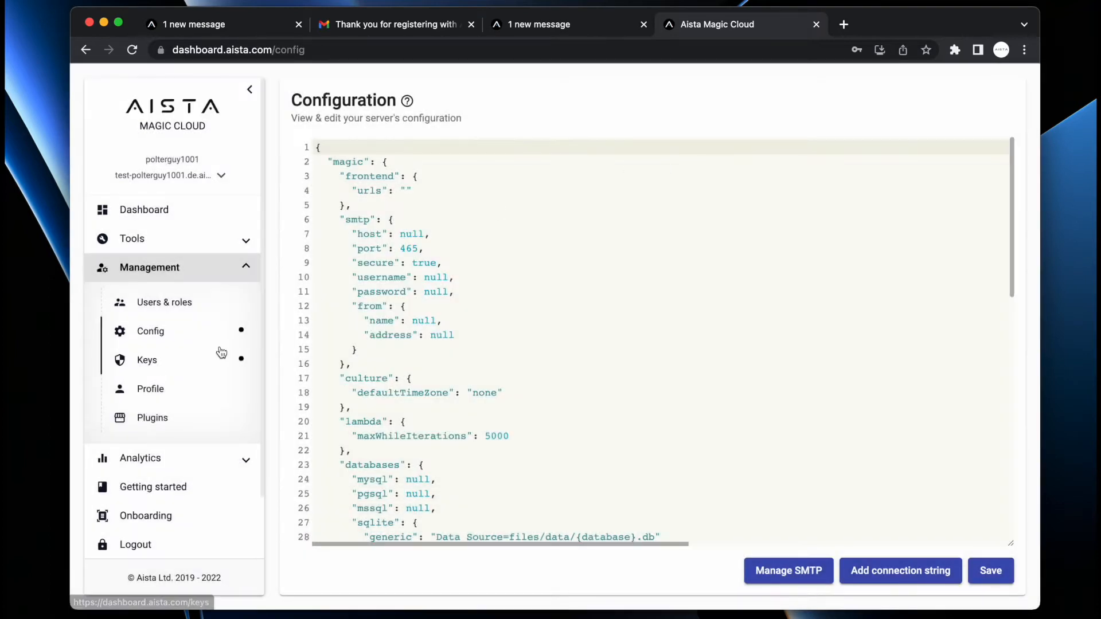
left_click(139, 459)
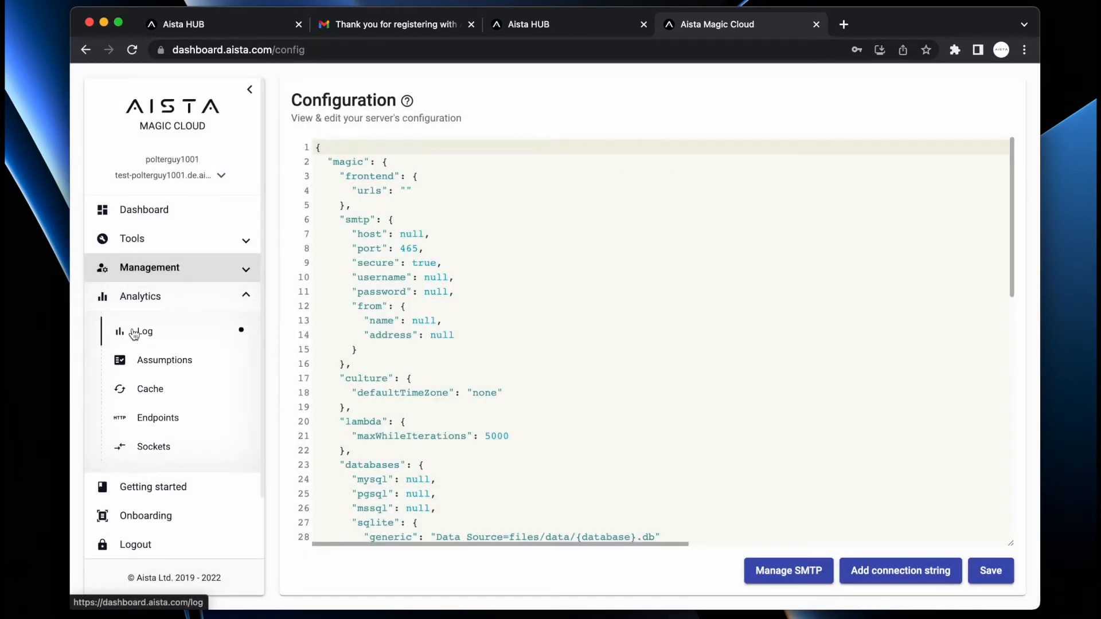
left_click(140, 269)
left_click(138, 427)
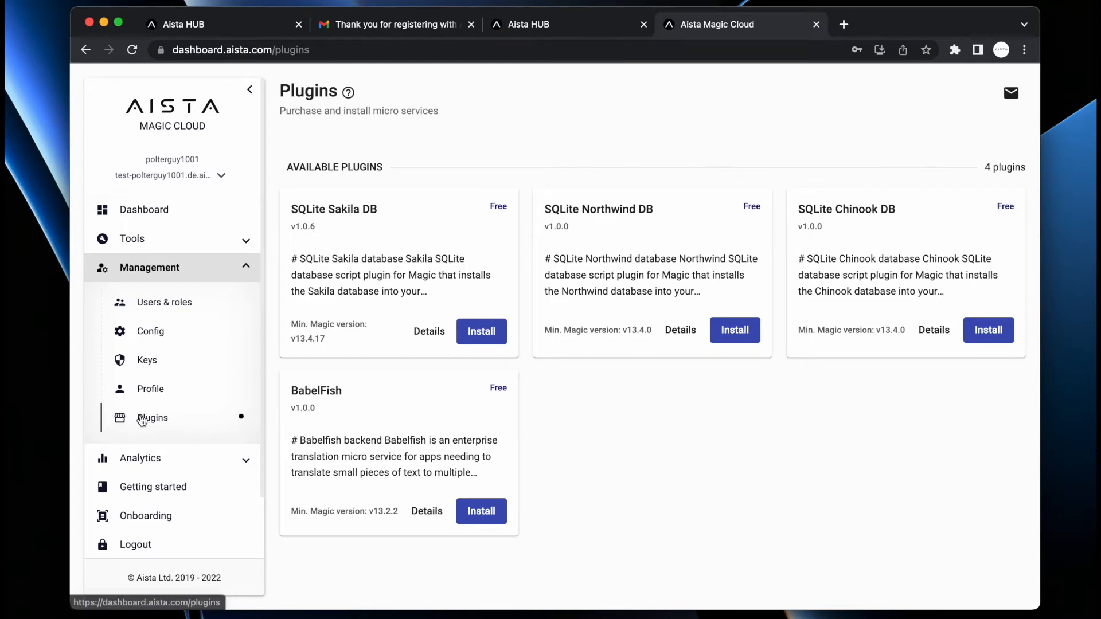
left_click(993, 331)
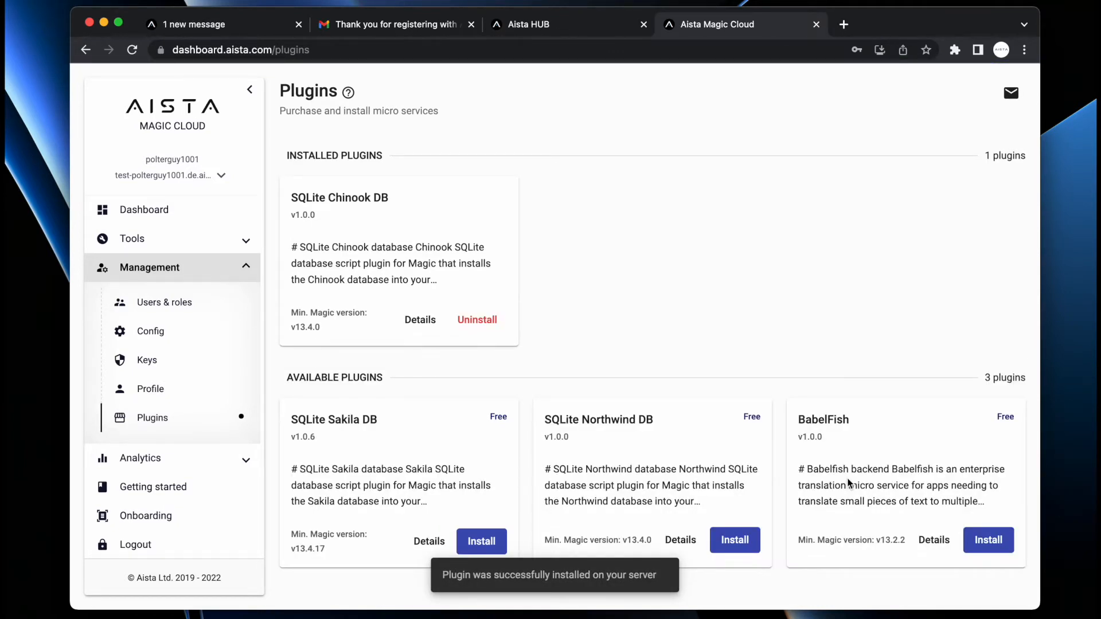
- In SQL Studio on the chinook database, start a 'select * from Artist' query
left_click(133, 241)
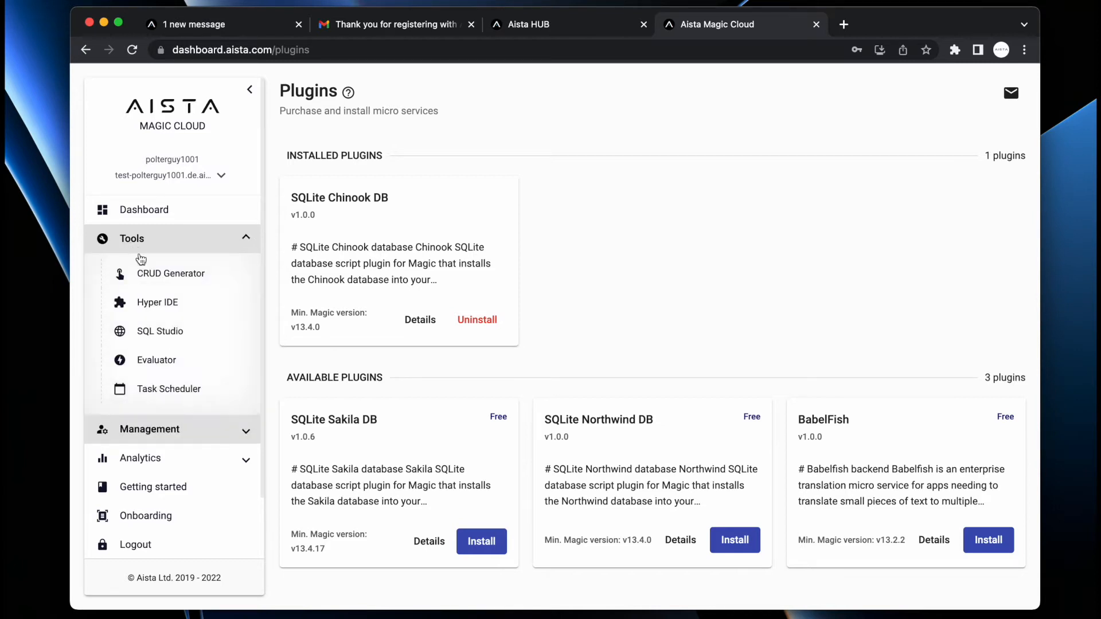
left_click(148, 329)
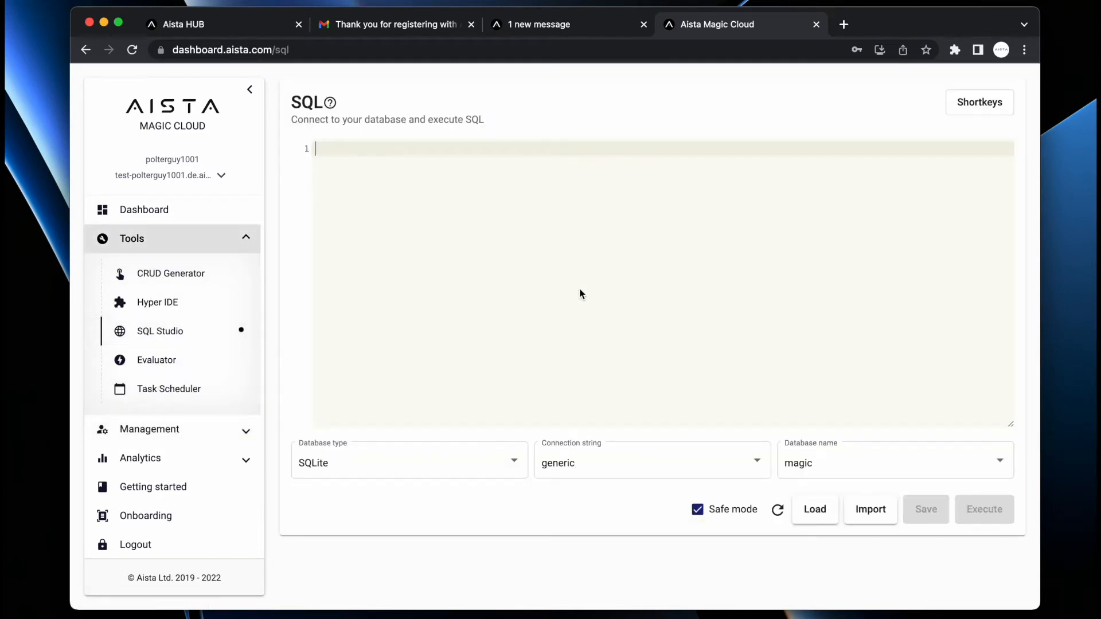
left_click(830, 465)
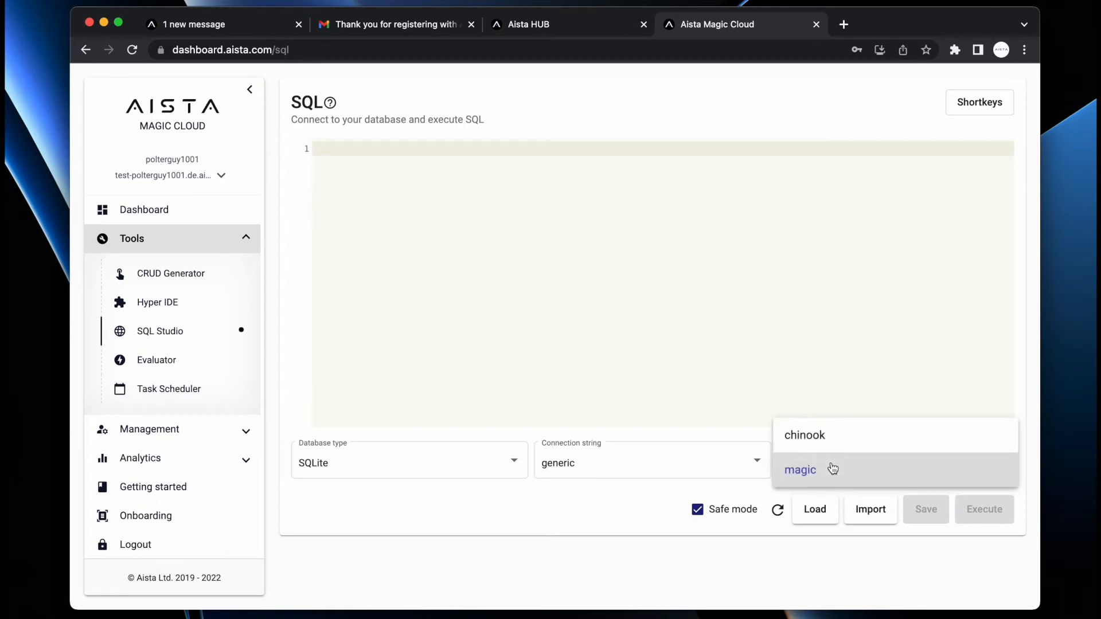
left_click(854, 436)
left_click(745, 280)
type("select")
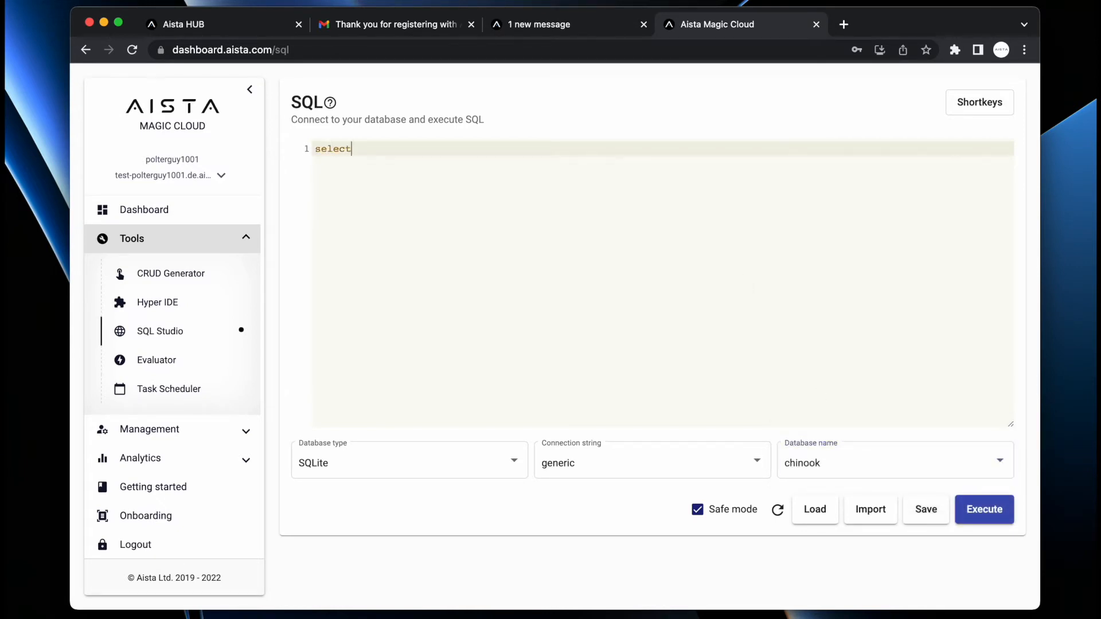
type(" * from")
key("ctrl+space")
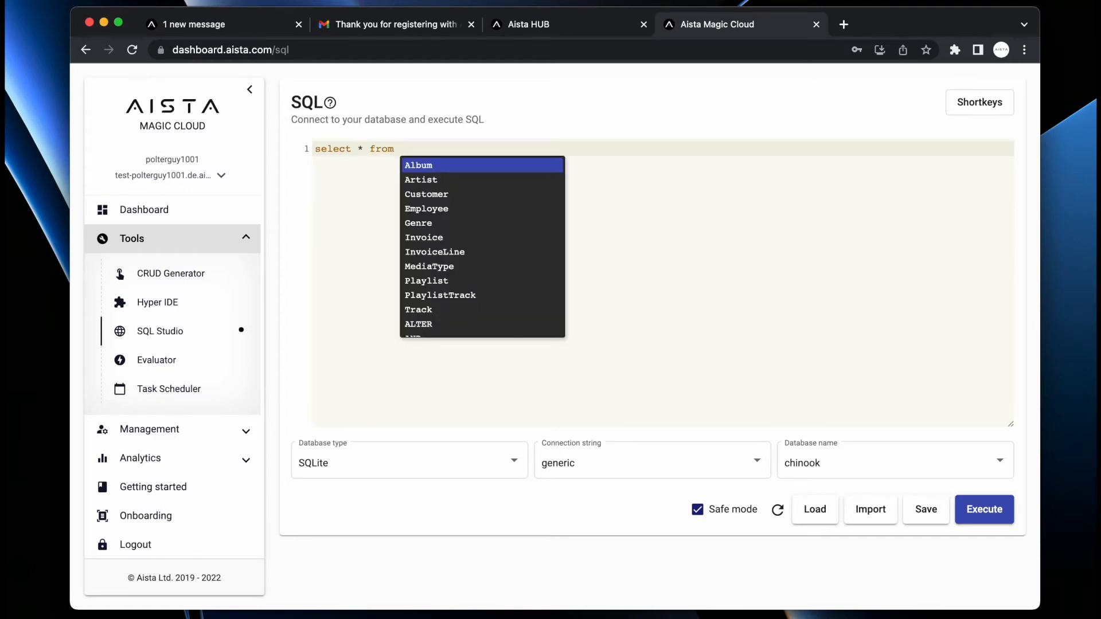
key("Down")
key("Down")
key("Up")
key("Return")
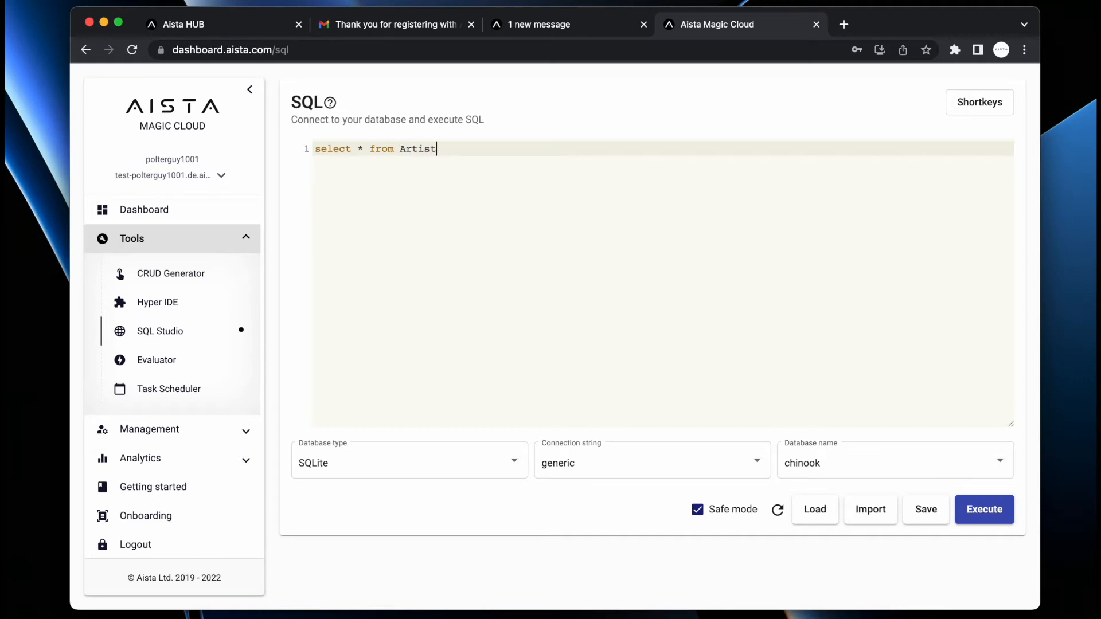
- Add a where Name like 'a' condition and run the Artist query
type("where")
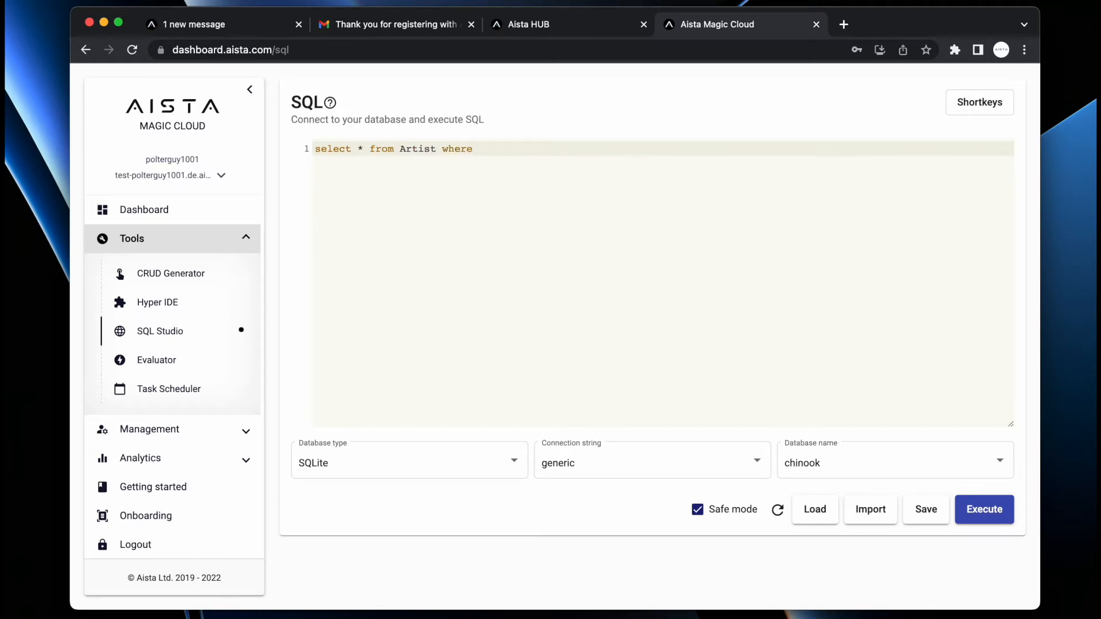
key("BackSpace")
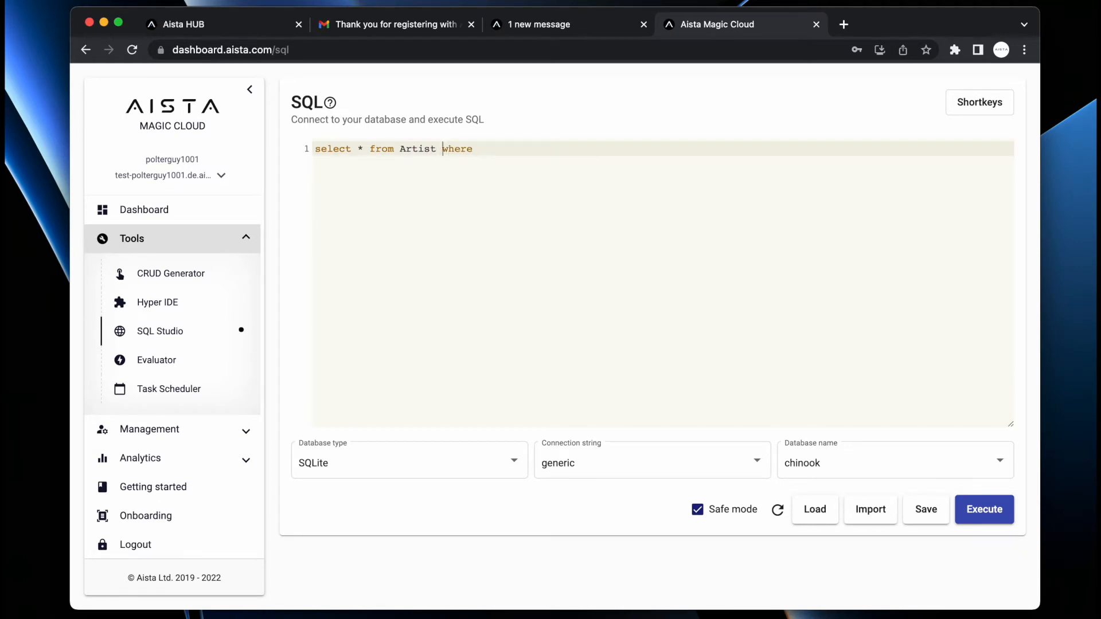
type("a ")
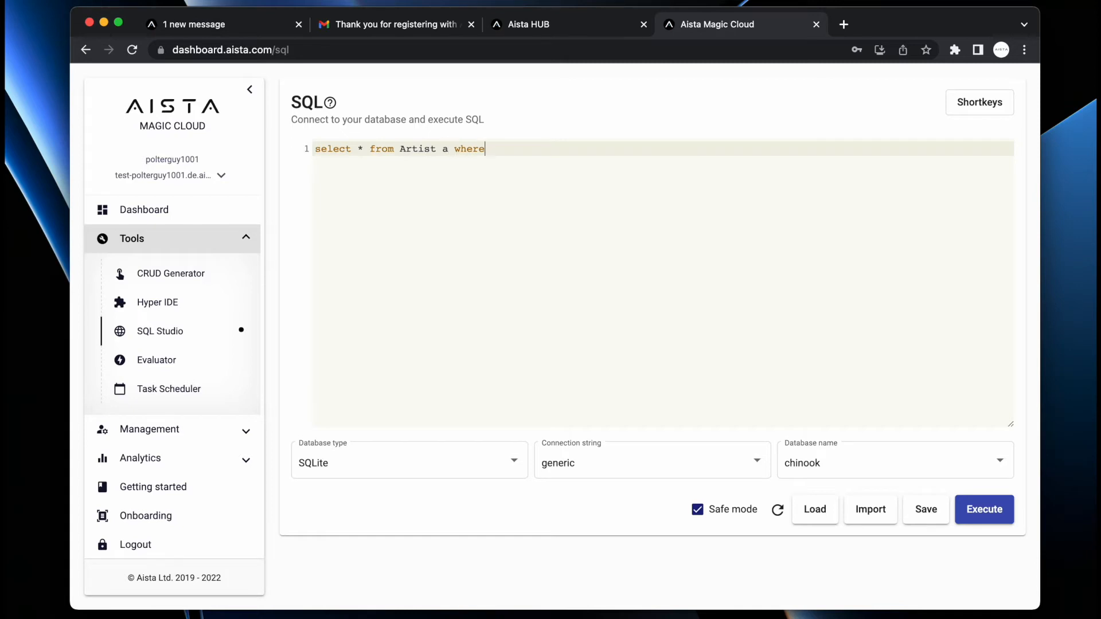
type(".")
key("Down")
key("Return")
type("like 'a%")
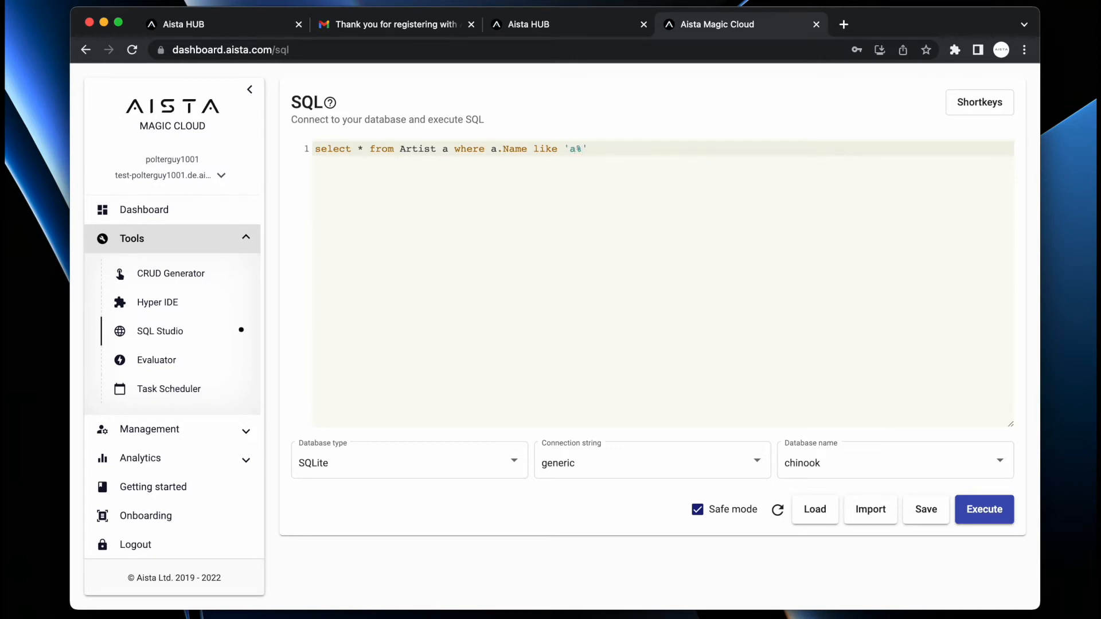
key("F5")
scroll(752, 312, "down", 7)
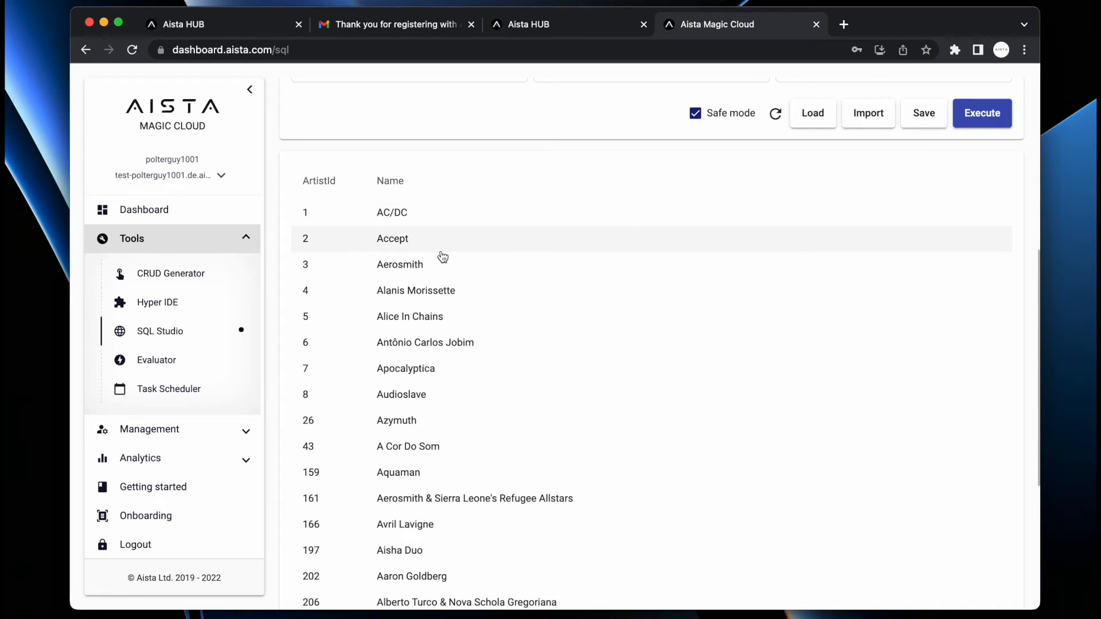
scroll(432, 365, "down", 5)
scroll(431, 365, "up", 10)
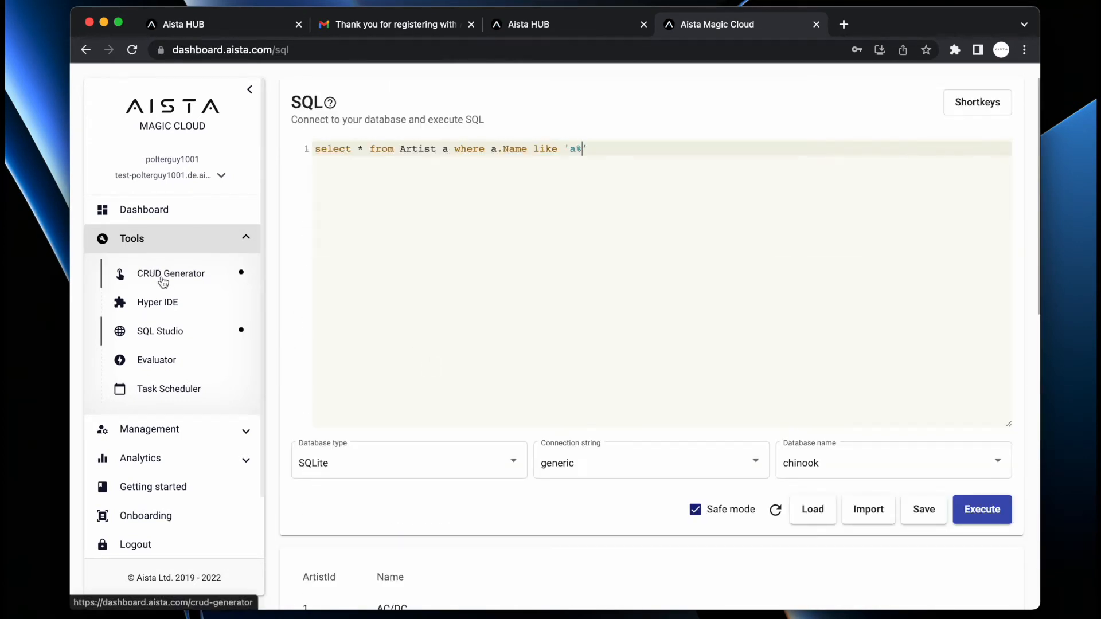
- Load and run the saved chinook_aggregate_media_types query, then open the CRUD Generator
left_click(812, 509)
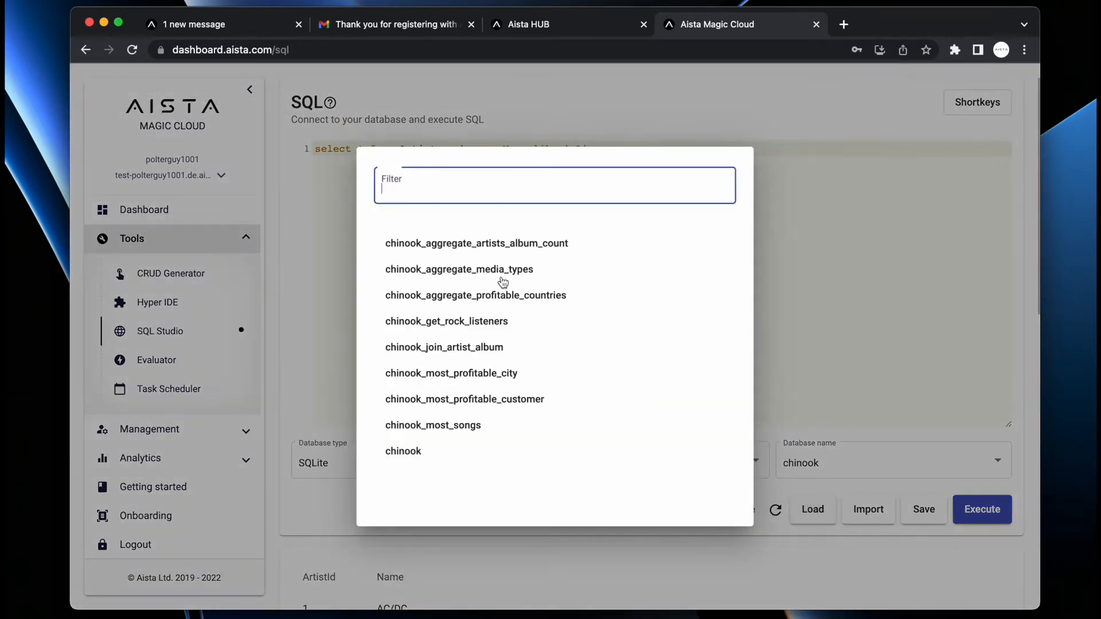
left_click(466, 270)
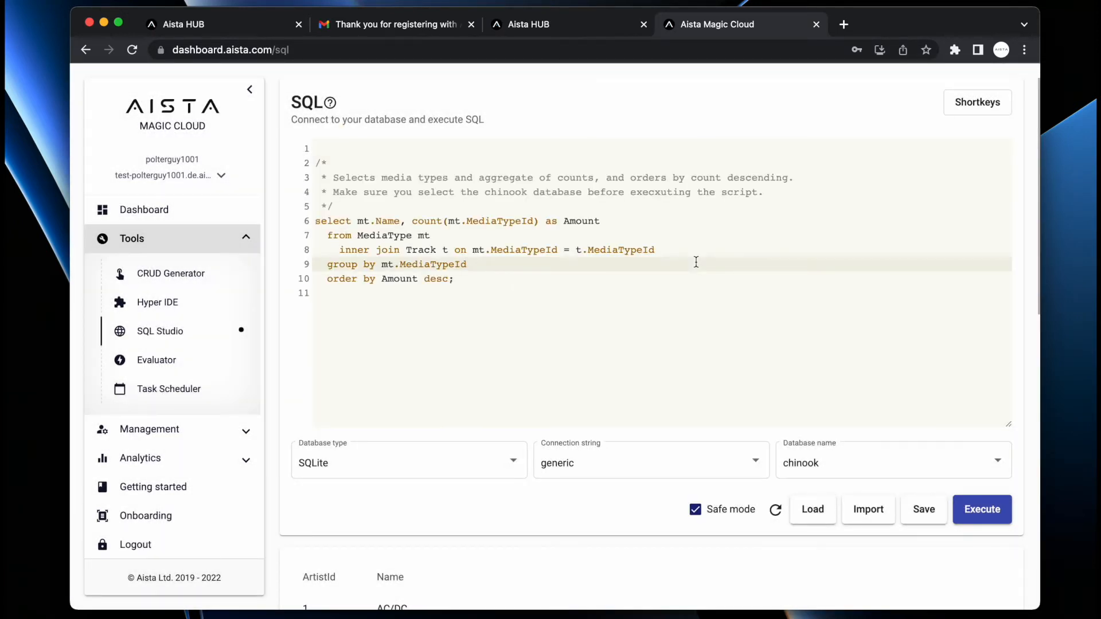
key("F5")
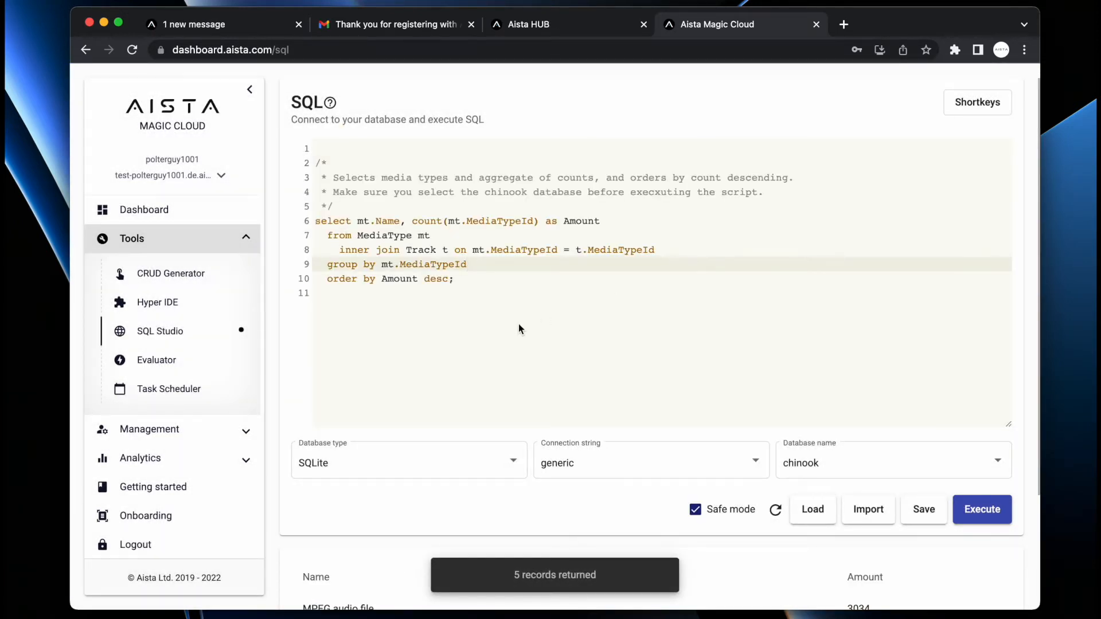
scroll(519, 329, "down", 3)
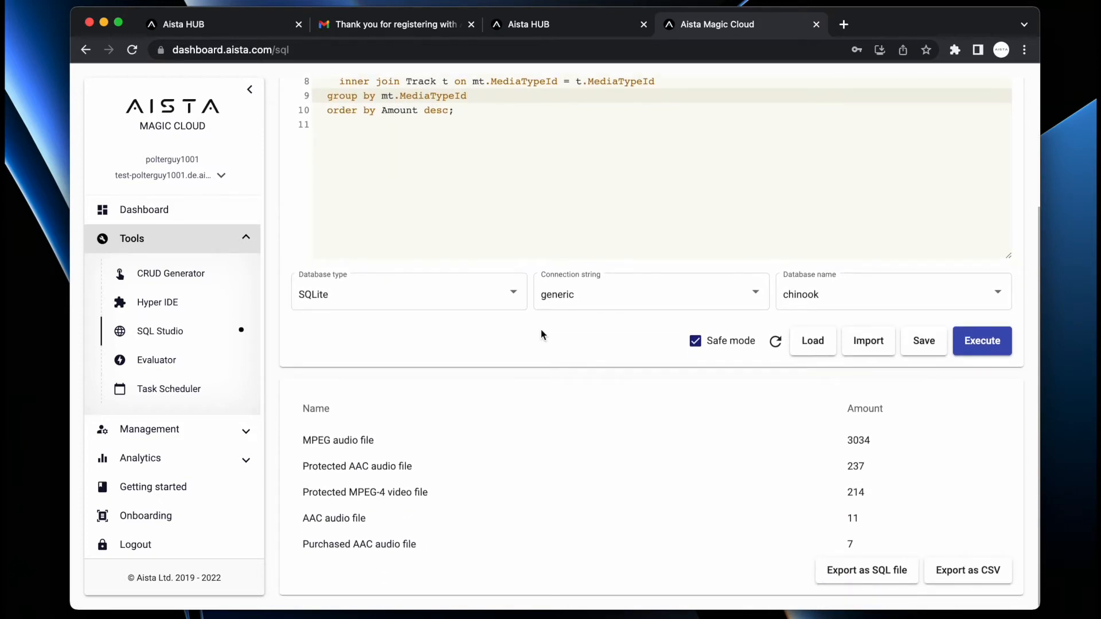
scroll(541, 329, "up", 3)
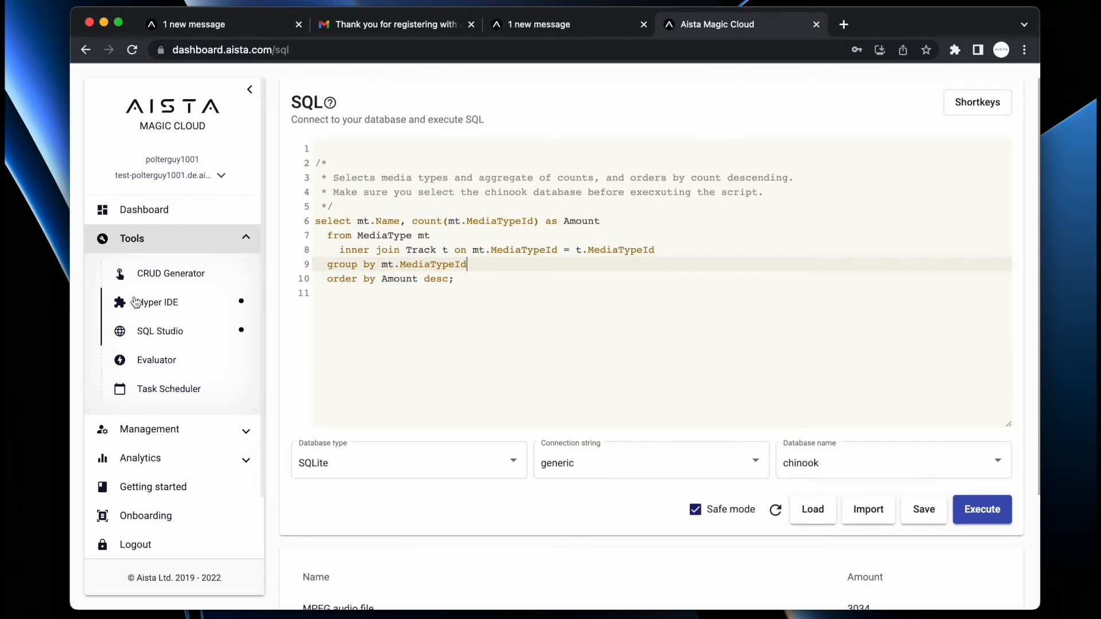
left_click(174, 280)
- Select chinook as the database and CRUDify all its tables
left_click(859, 213)
left_click(858, 211)
left_click(969, 258)
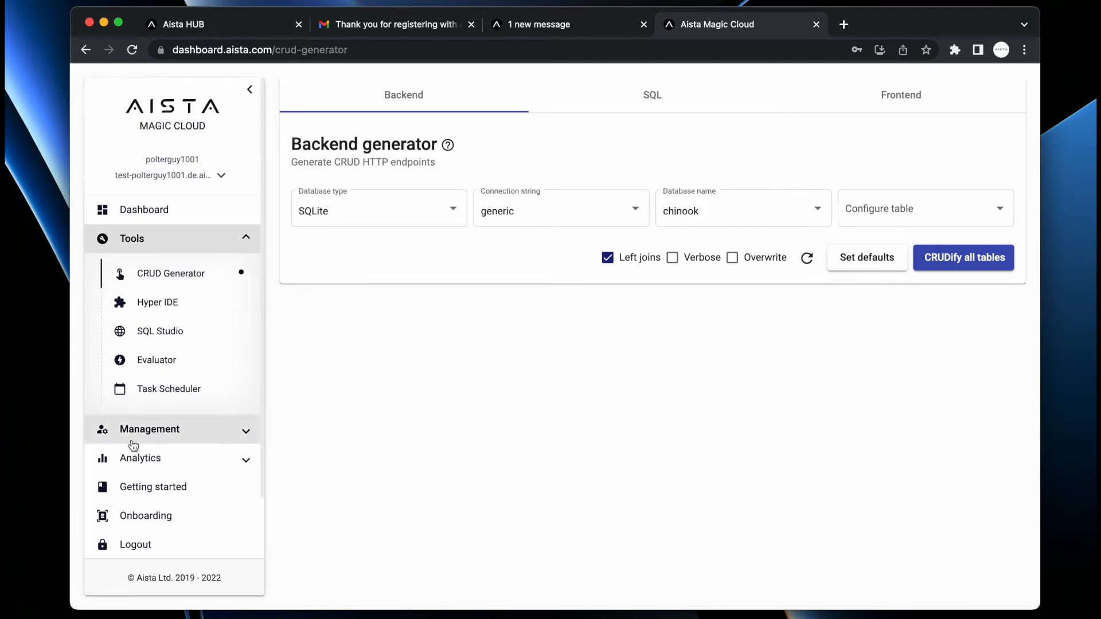
left_click(135, 460)
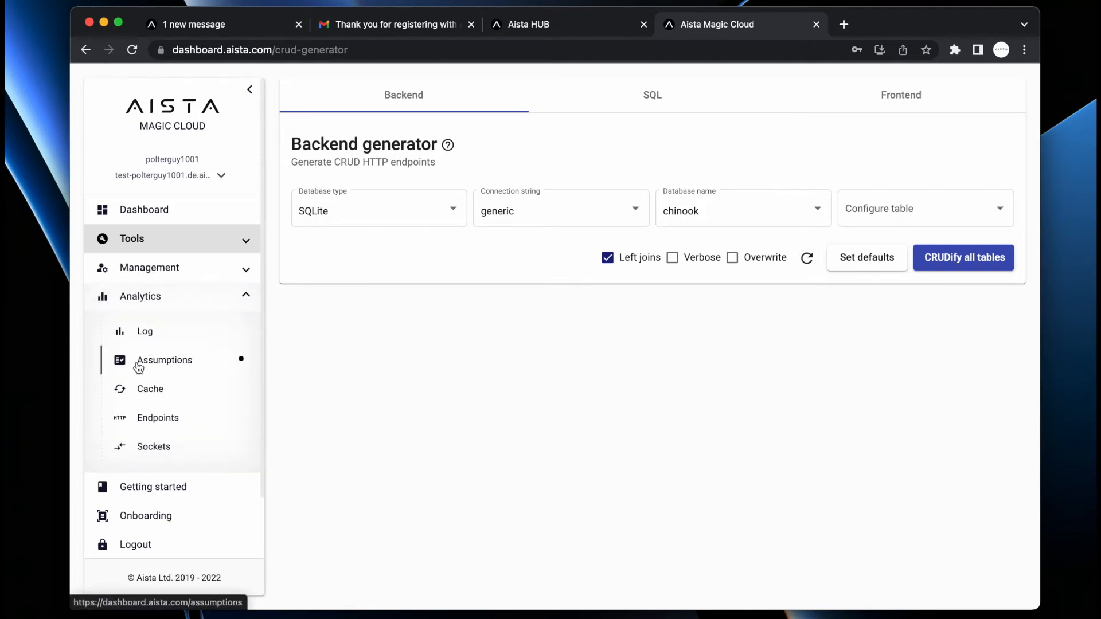
- Filter endpoints by chinook and invoke the get album endpoint
left_click(163, 422)
left_click(525, 162)
type("chinook")
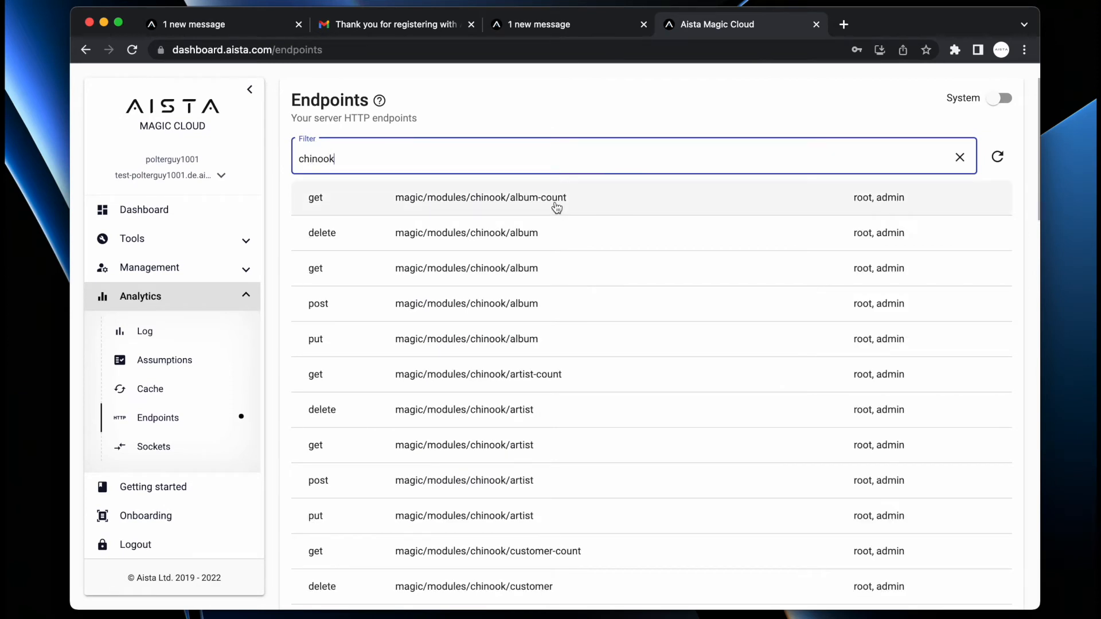
left_click(524, 269)
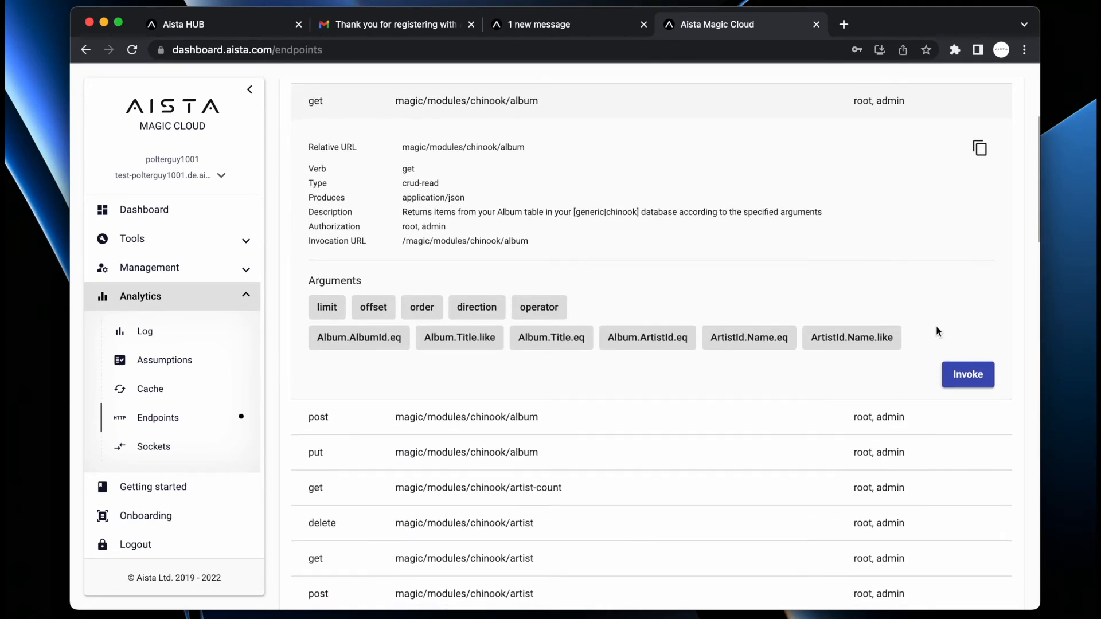
left_click(968, 374)
scroll(976, 277, "down", 3)
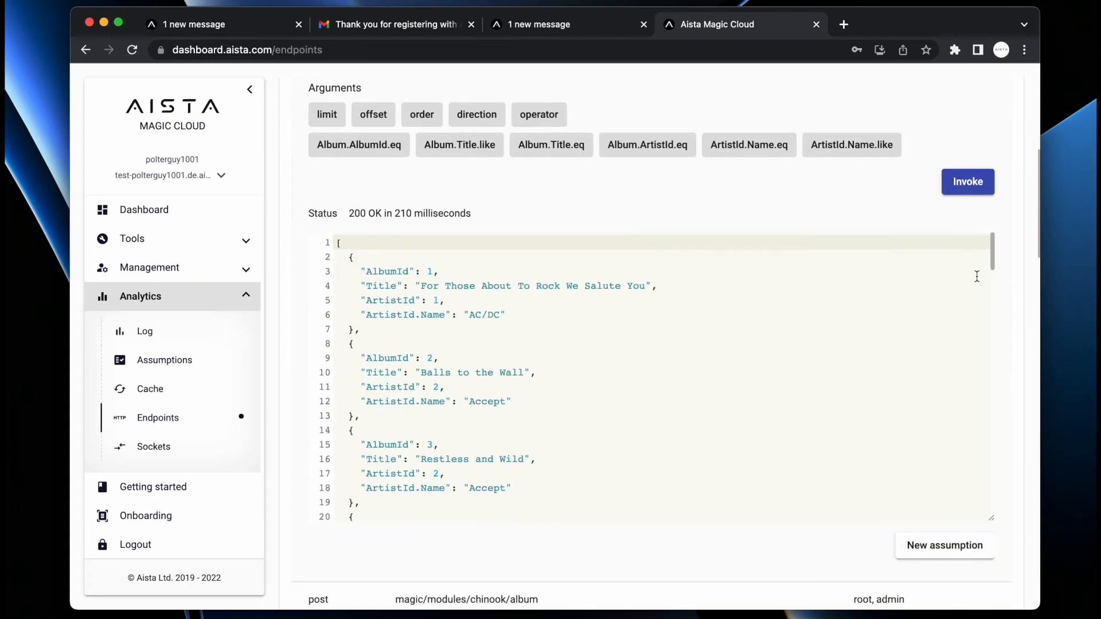
scroll(977, 276, "up", 1)
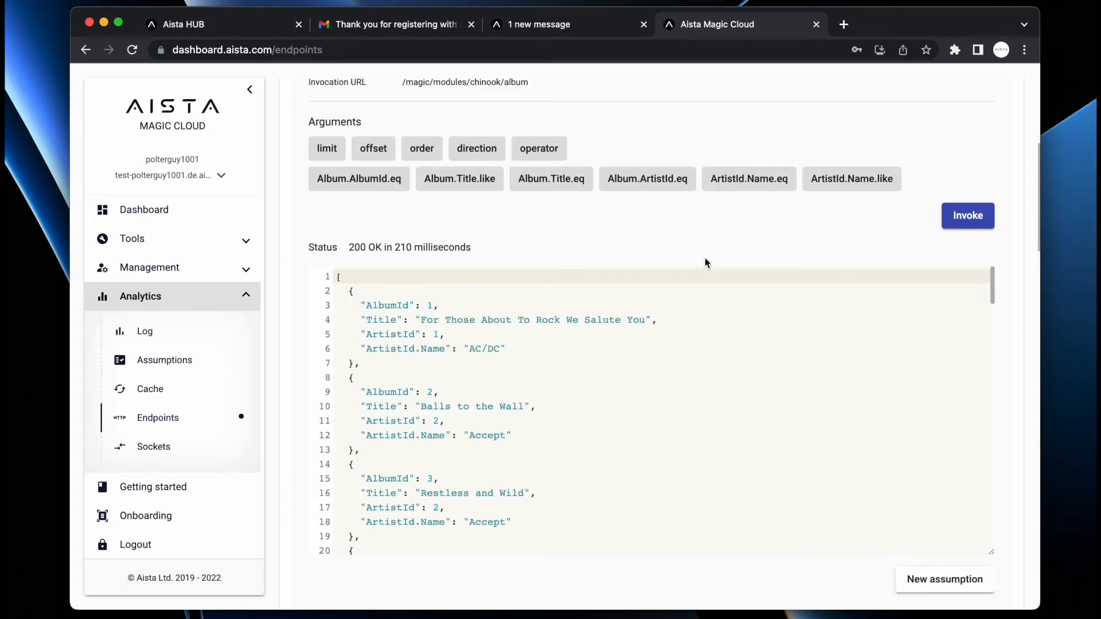
- Add an Album.Title.like filter of a% and rerun the album query
left_click(467, 180)
type("a%")
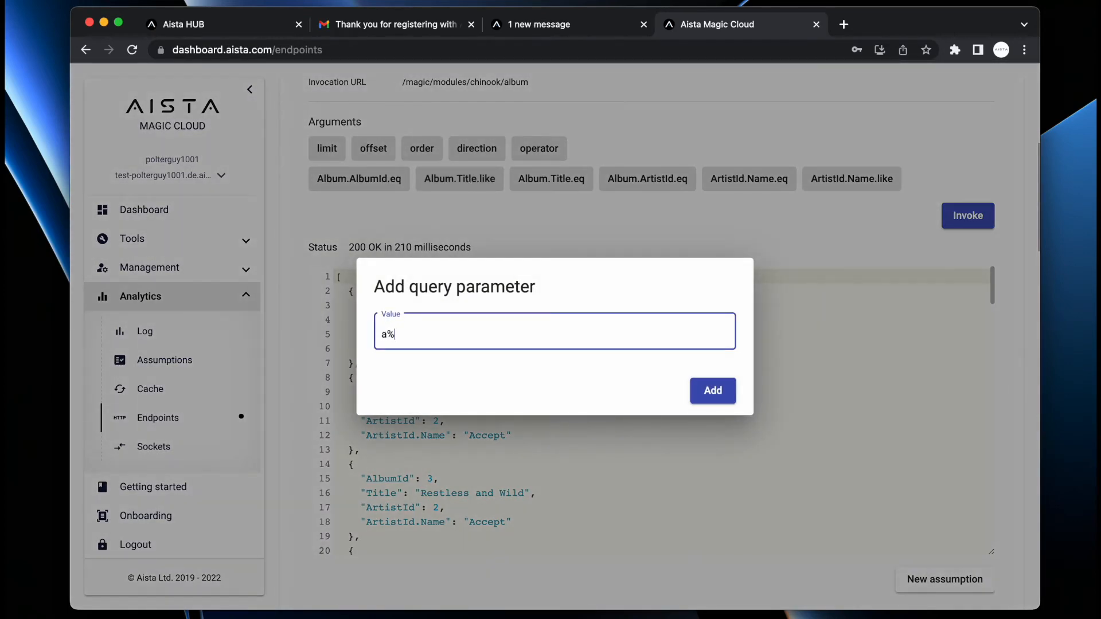
key("Return")
left_click(977, 224)
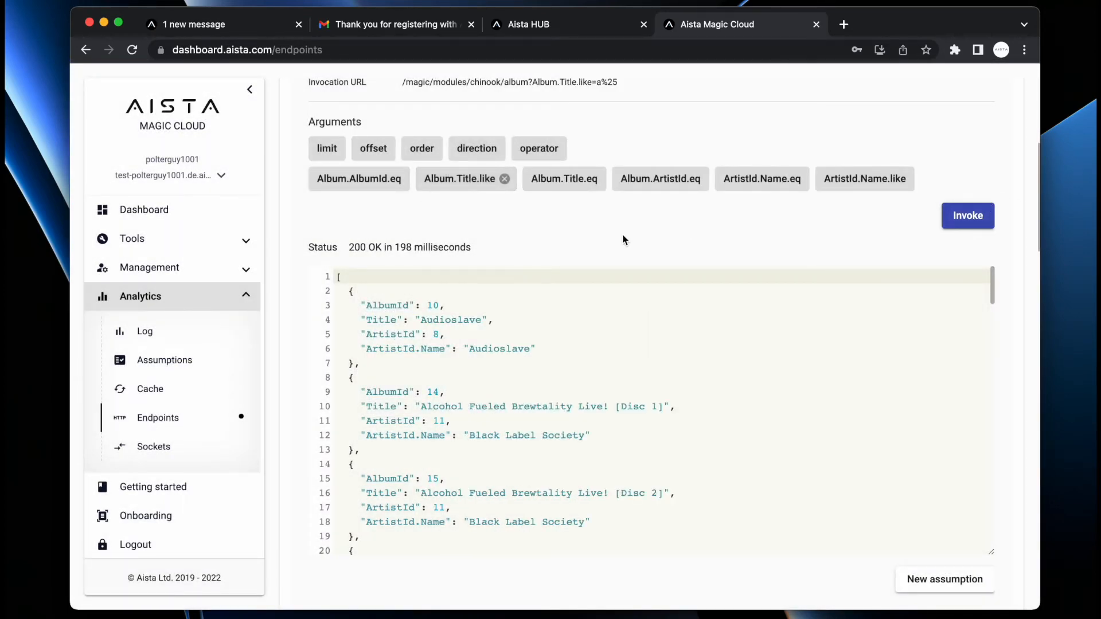
double_click(452, 320)
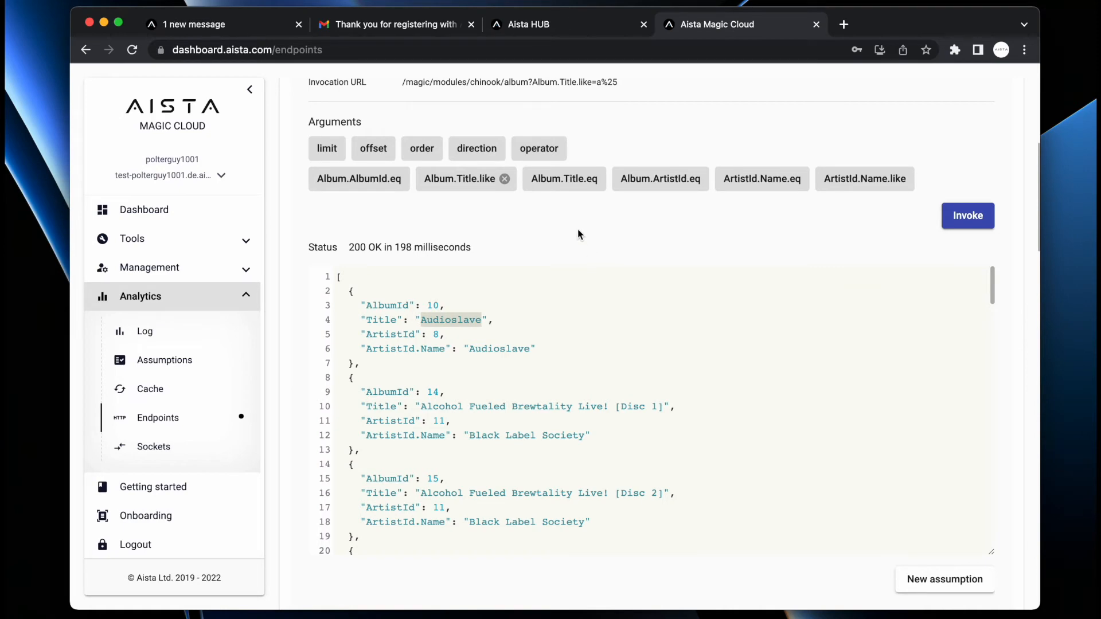
- Limit the album results to 2 with an offset of 5 and rerun
left_click(327, 148)
type("42")
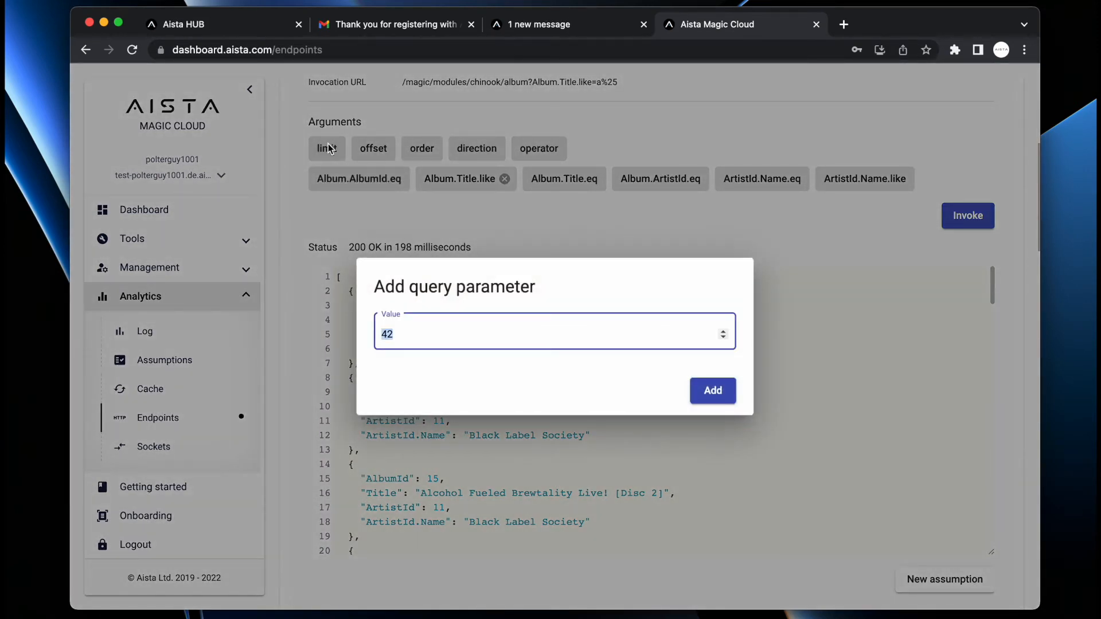
type("2")
key("Return")
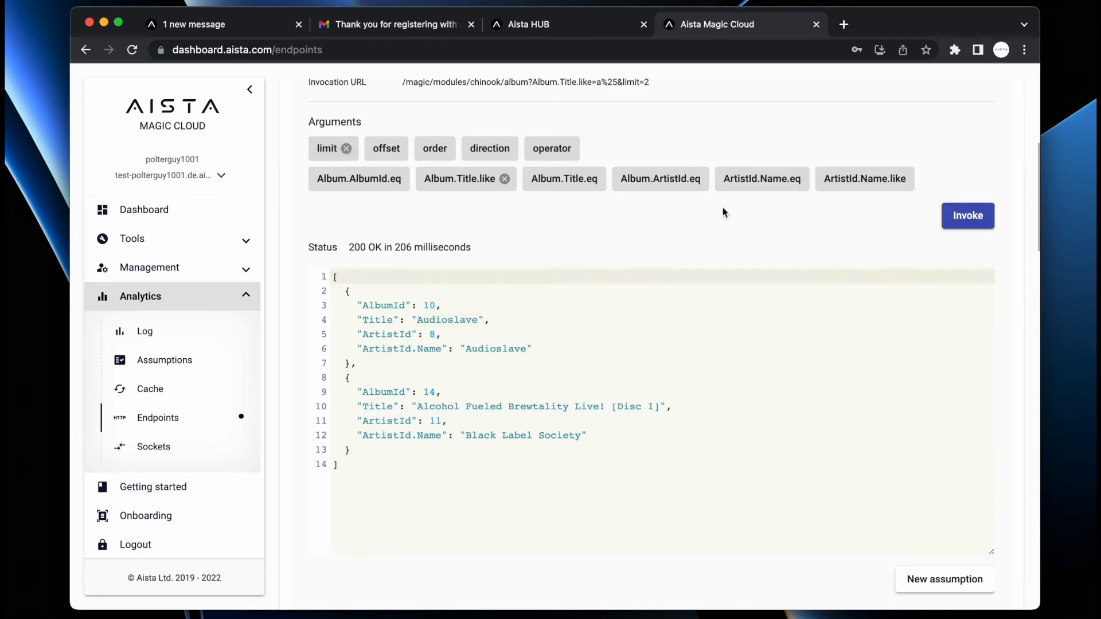
left_click(384, 149)
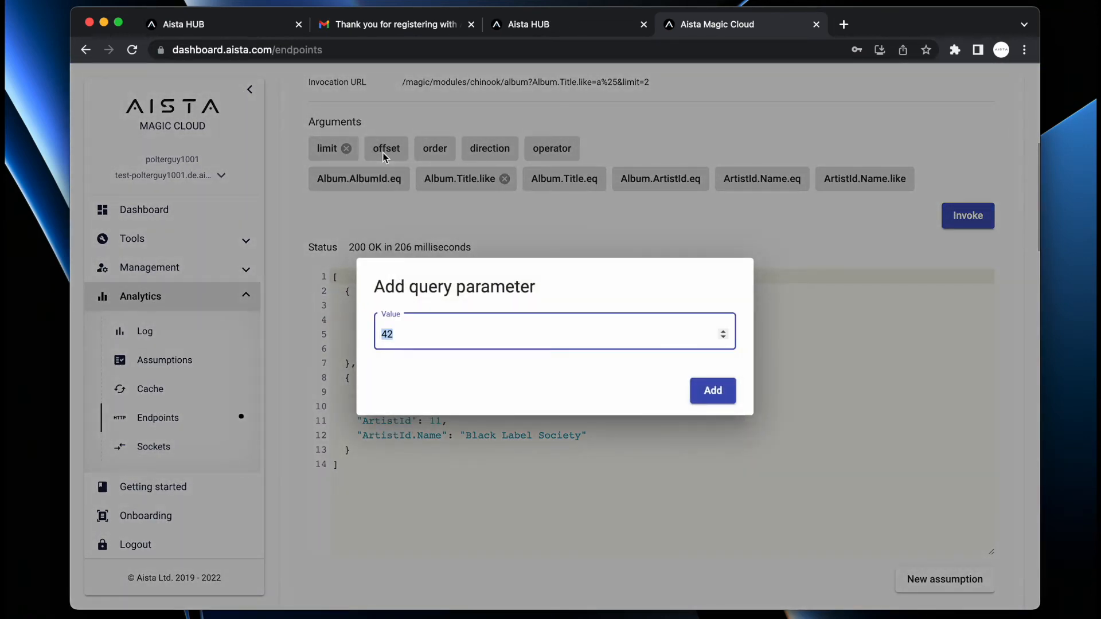
type("5")
key("Return")
left_click(970, 214)
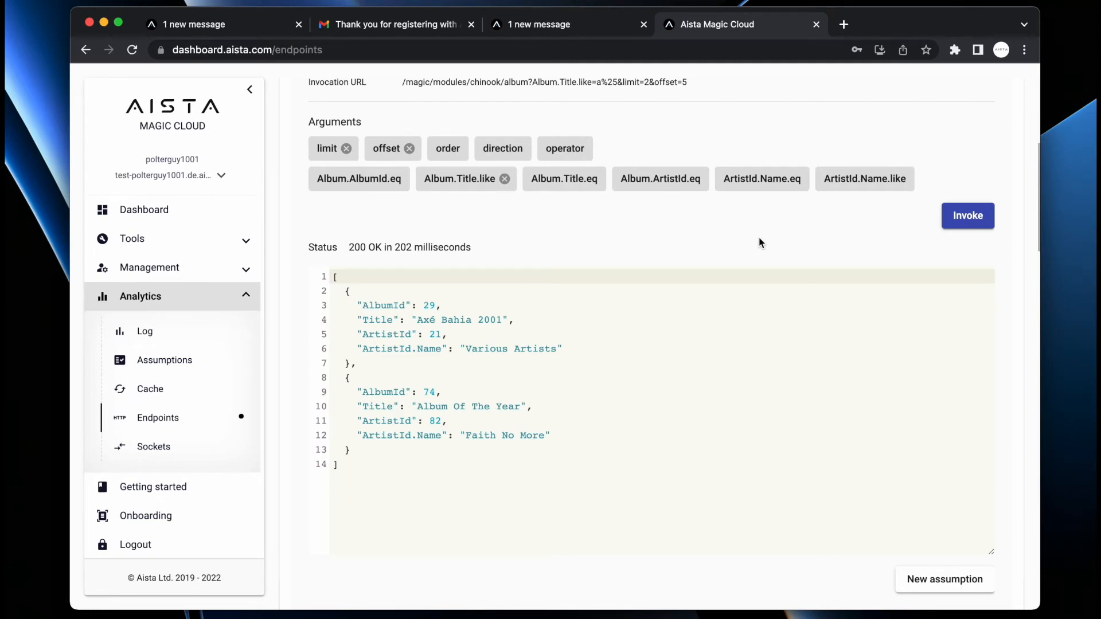
- Order the albums by Album.Title descending and rerun the query
left_click(451, 151)
left_click(491, 414)
left_click(705, 390)
left_click(518, 152)
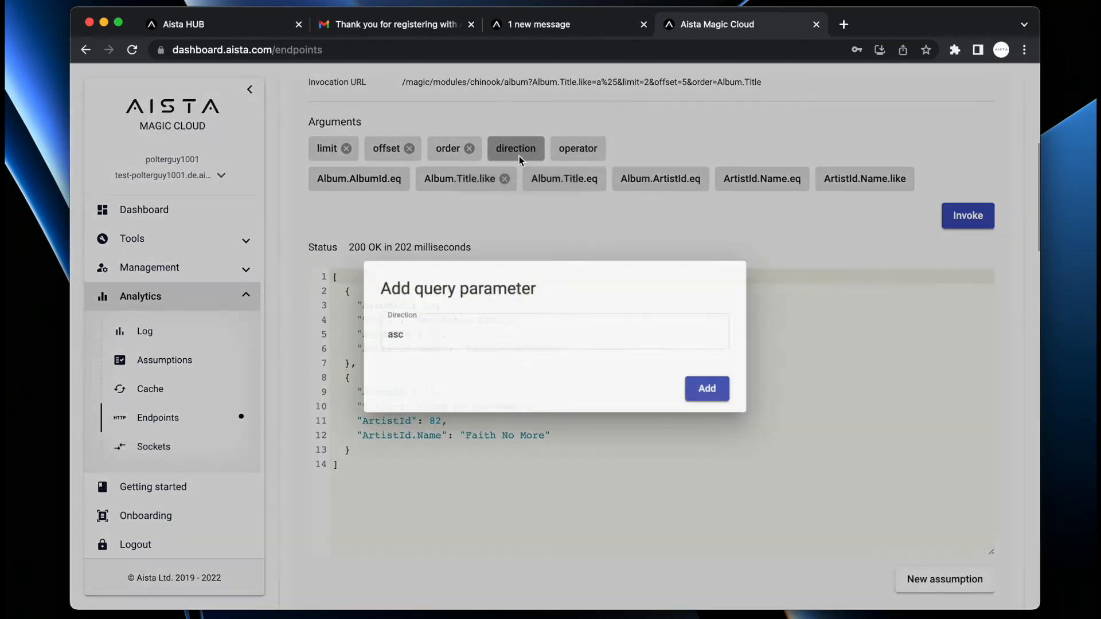
left_click(494, 341)
left_click(487, 377)
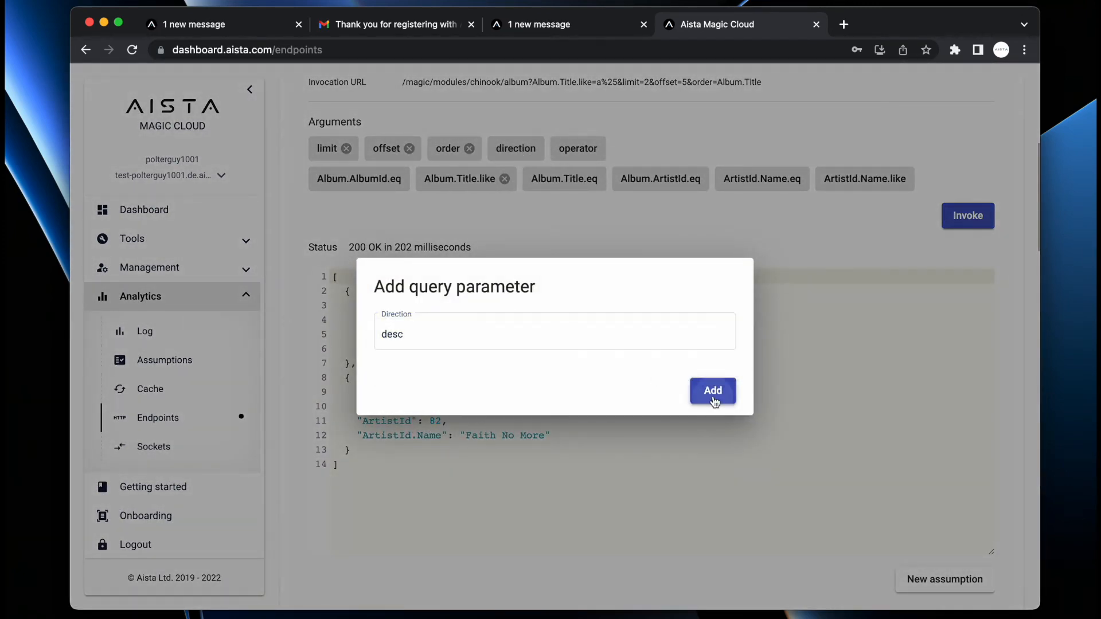
left_click(714, 401)
left_click(969, 216)
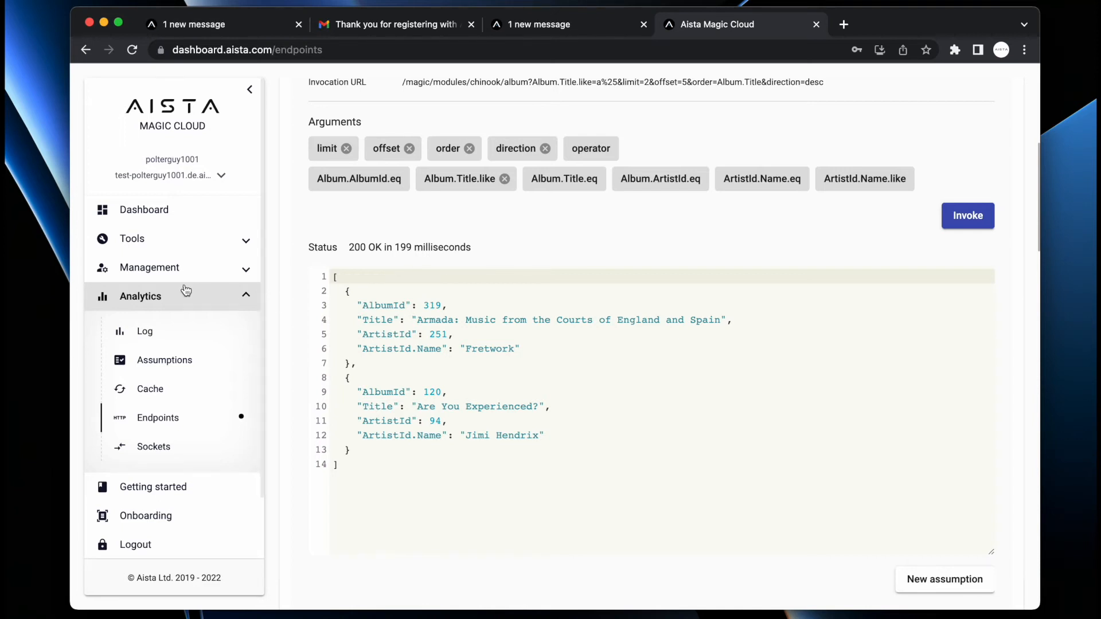
- Copy the Server IP from the Dashboard card, then go to Management > Config
left_click(143, 213)
scroll(685, 182, "down", 5)
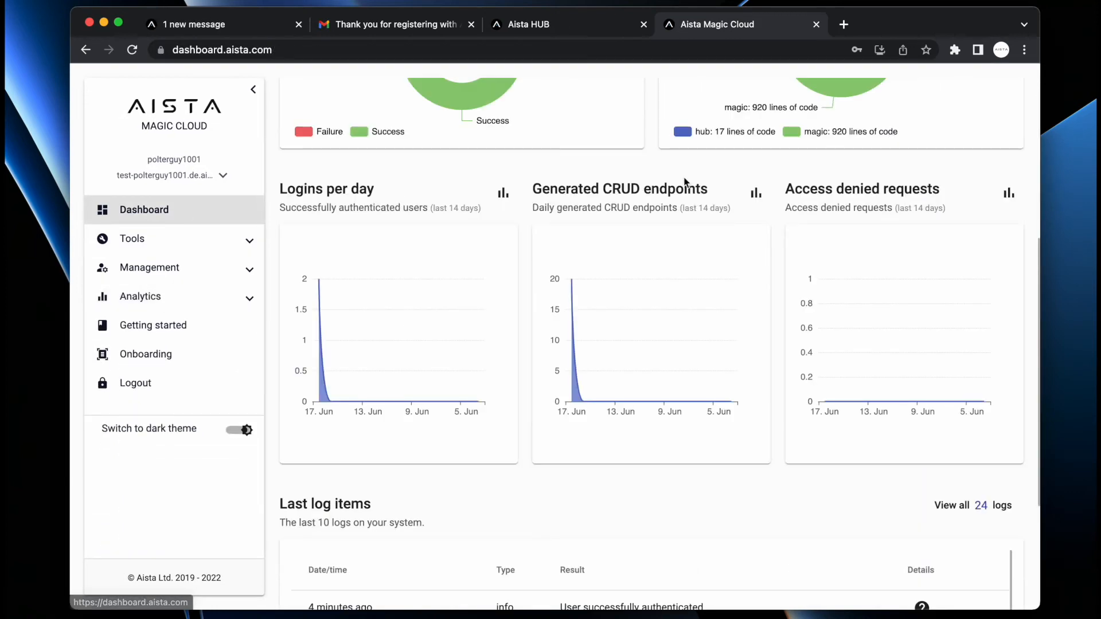
scroll(691, 182, "up", 5)
left_click(885, 157)
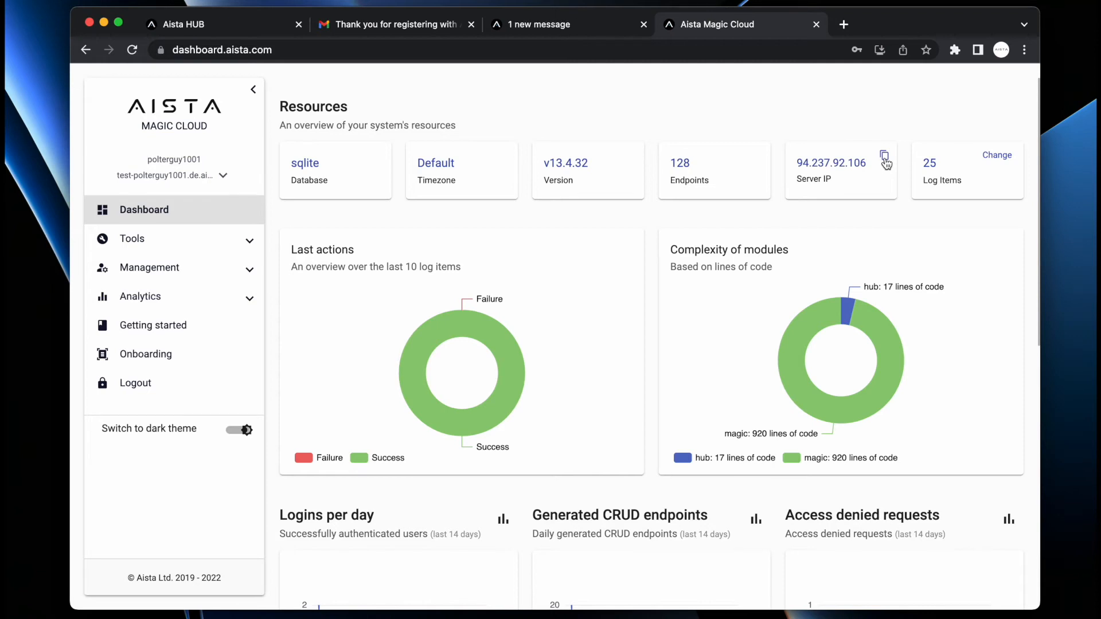
left_click(149, 267)
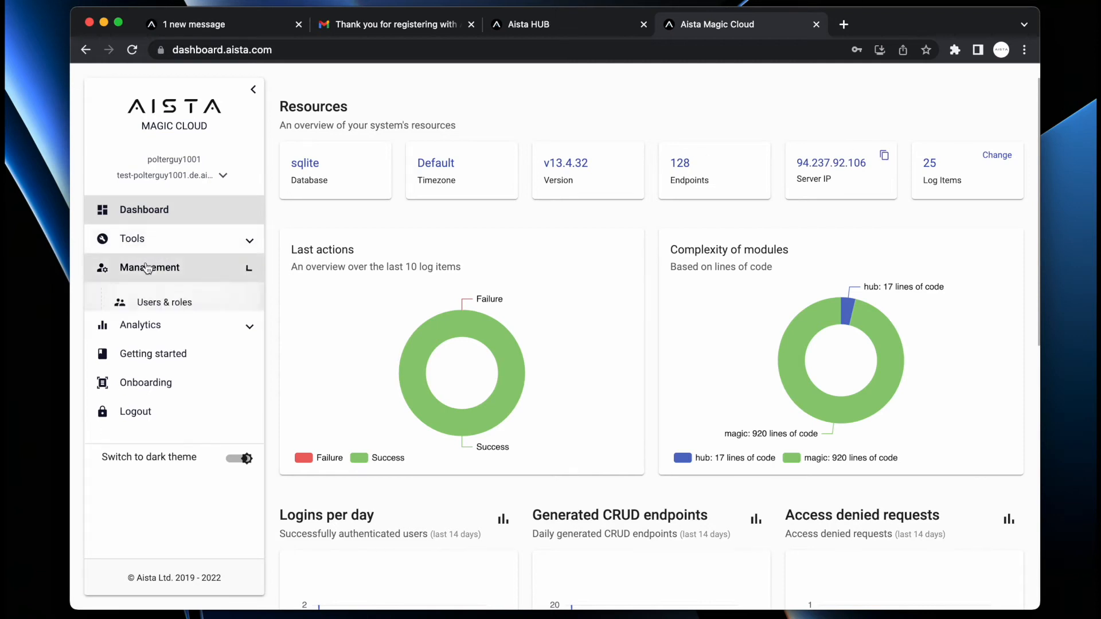
left_click(139, 333)
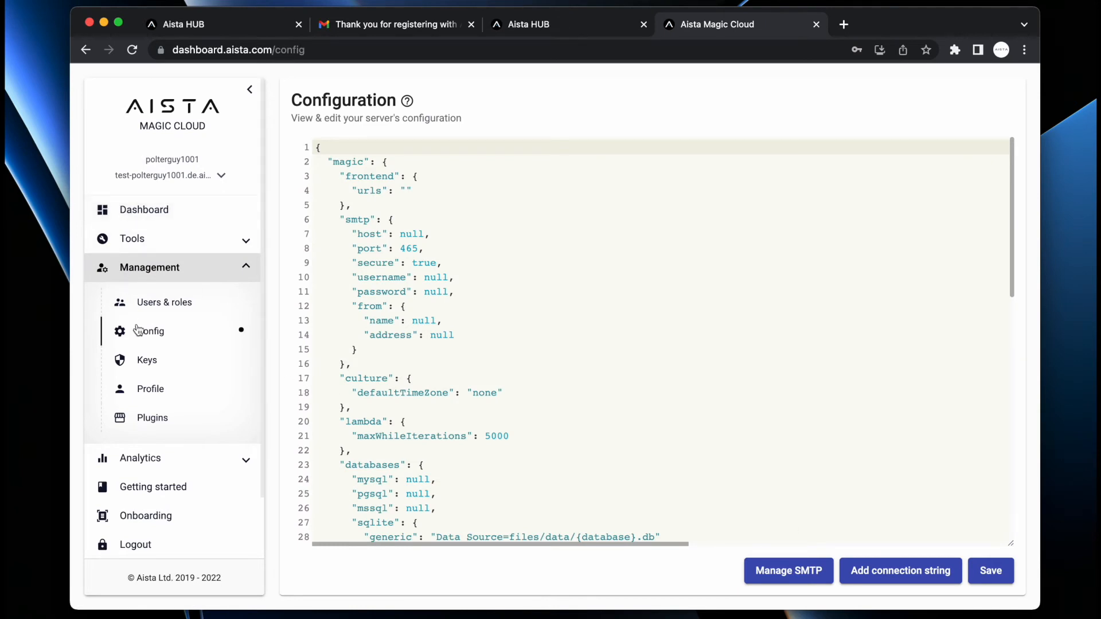
- Start a new database connection, cancel it after viewing the type list, and expand Tools
left_click(891, 575)
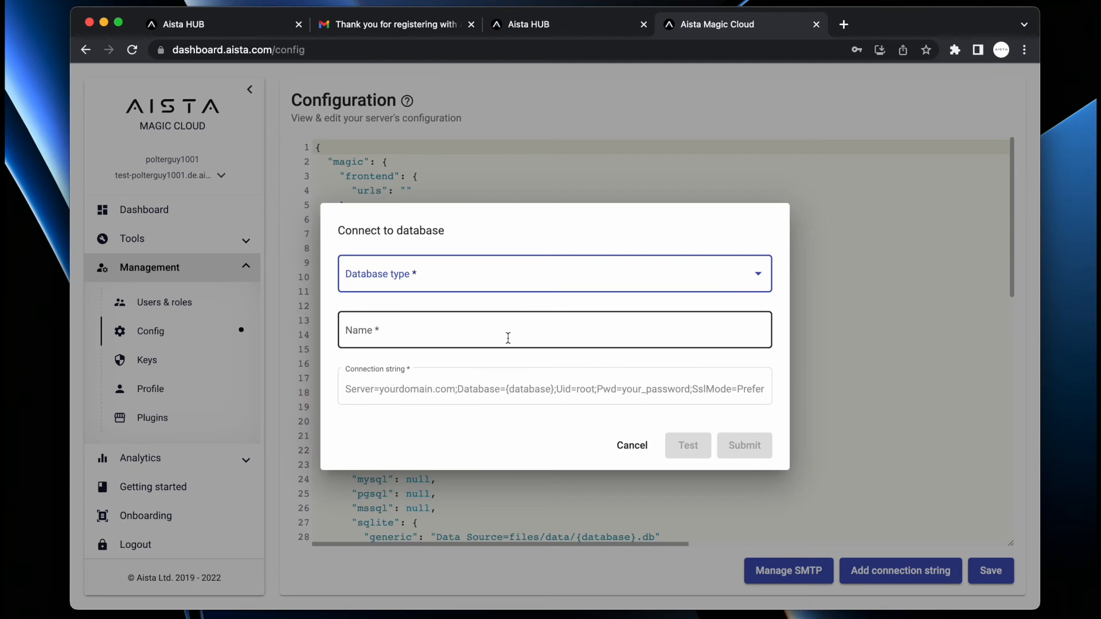
left_click(459, 275)
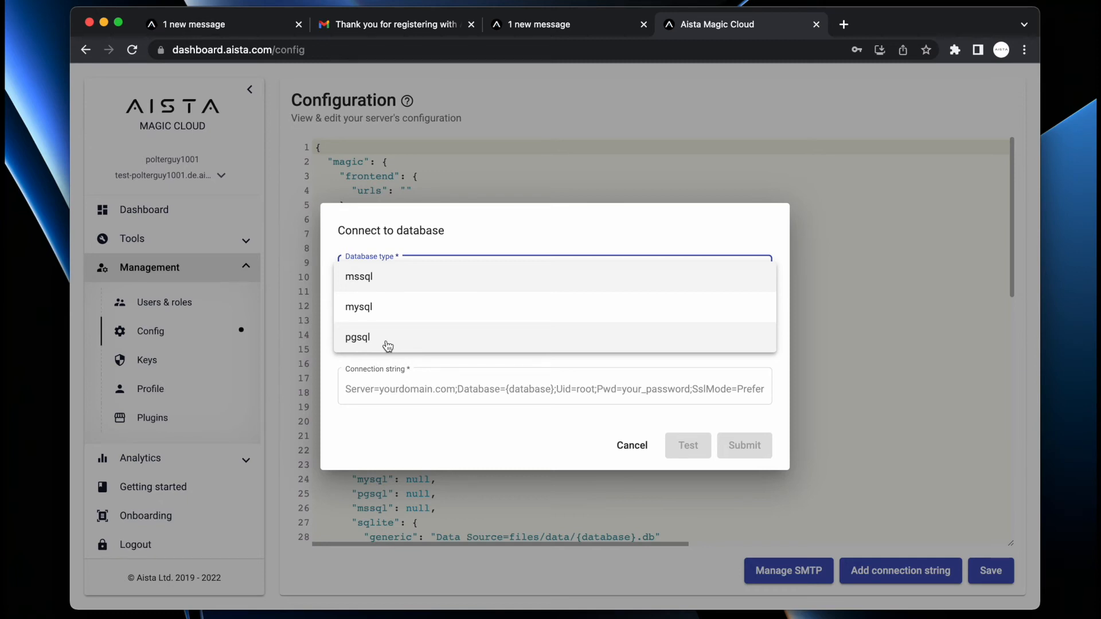
left_click(463, 133)
left_click(462, 133)
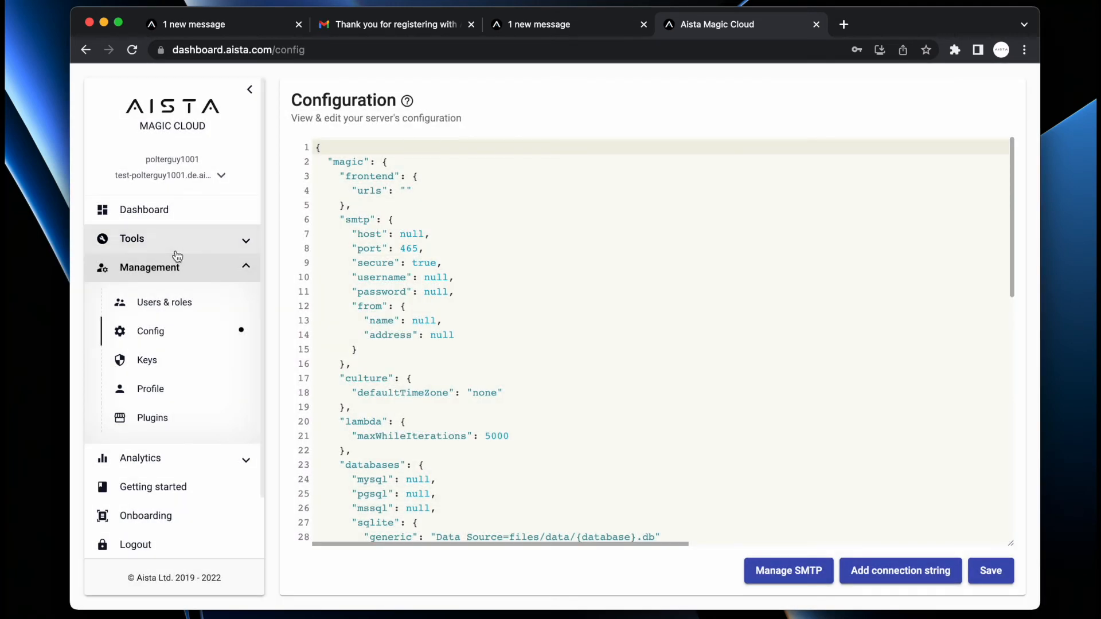
left_click(150, 246)
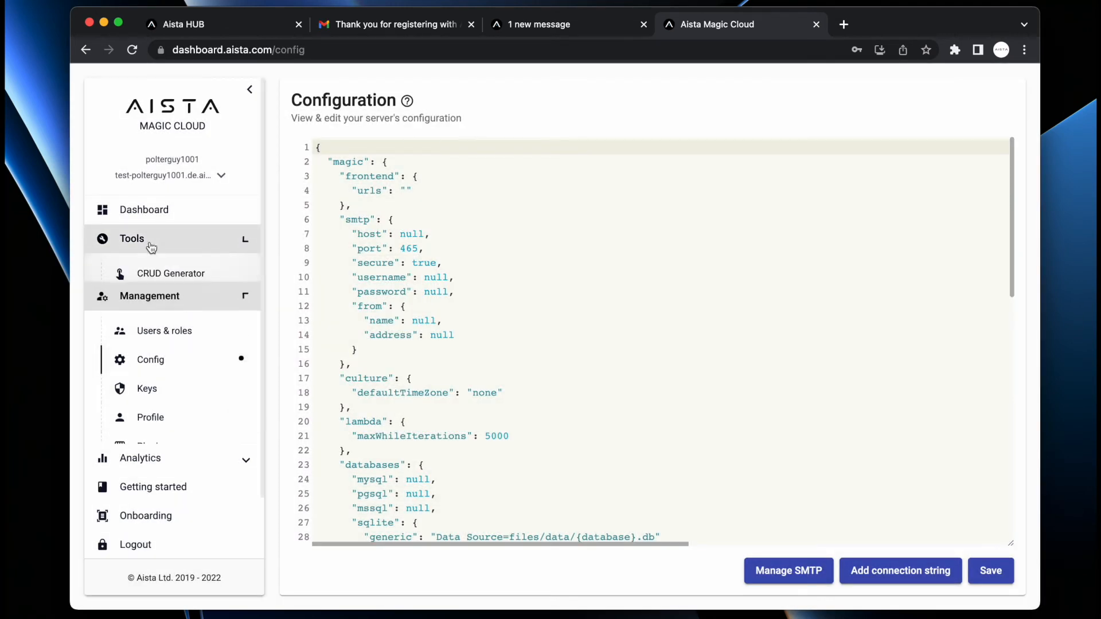
- In the CRUD Generator, select the chinook database with Overwrite on and configure the Album table
left_click(146, 277)
left_click(839, 211)
left_click(839, 212)
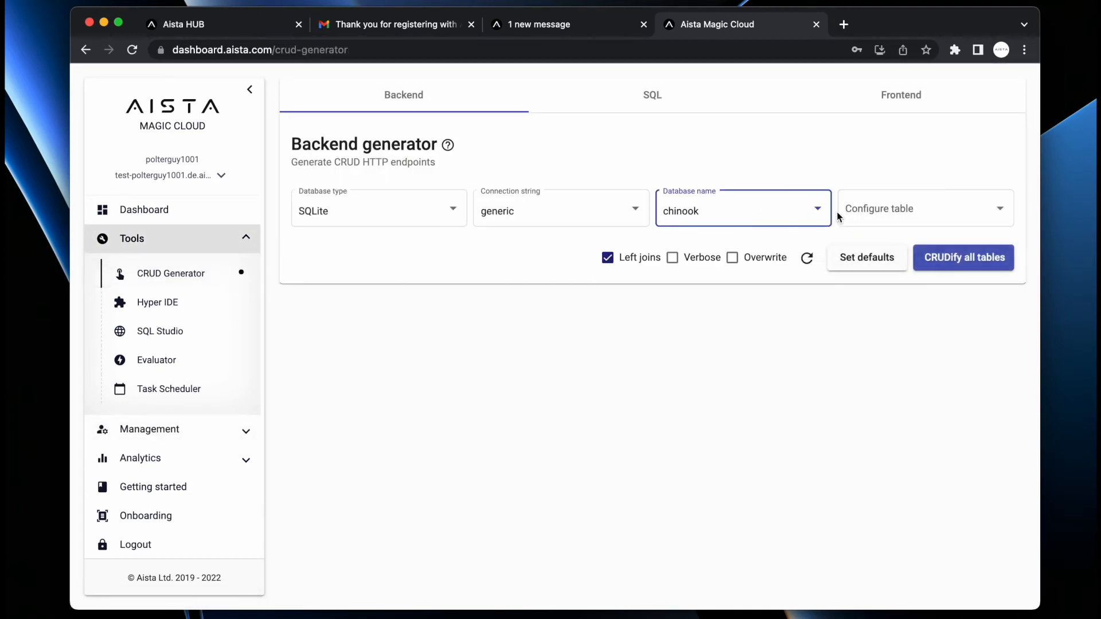
left_click(732, 257)
left_click(901, 217)
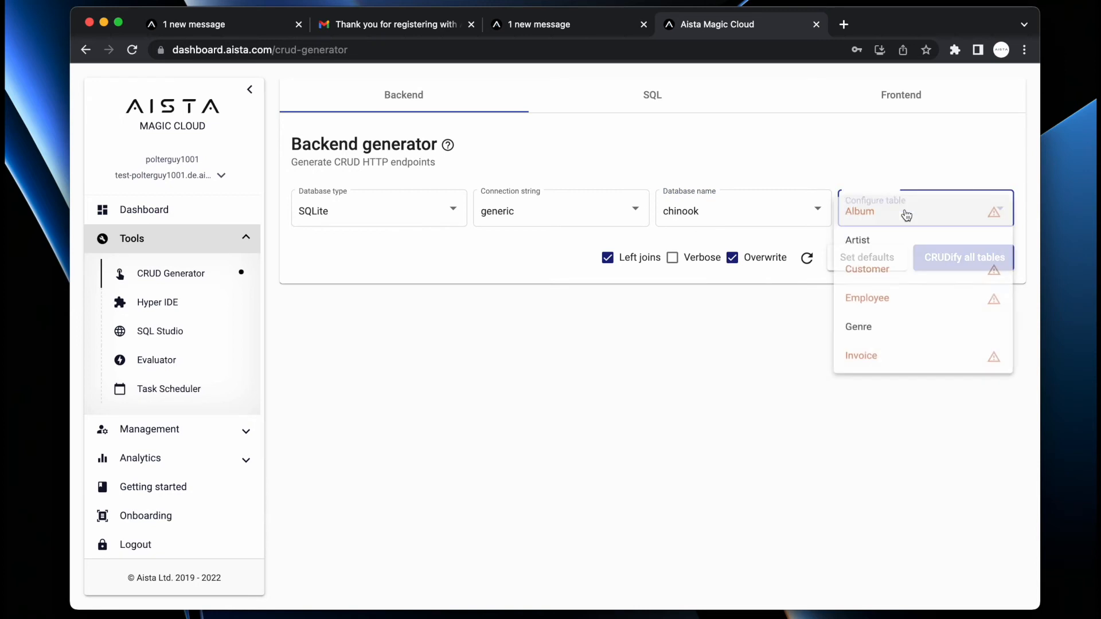
left_click(905, 211)
- Clear the Album Read roles to make reading public and limit Create to root only
scroll(723, 376, "down", 3)
scroll(716, 385, "down", 5)
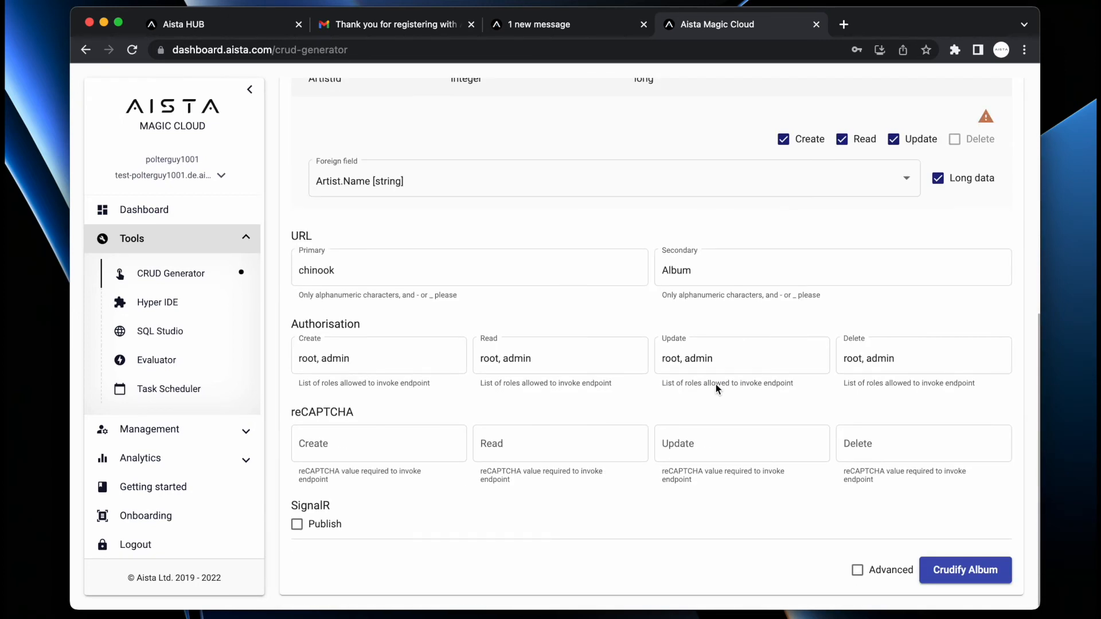
scroll(716, 385, "up", 2)
scroll(716, 385, "down", 2)
left_click(539, 358)
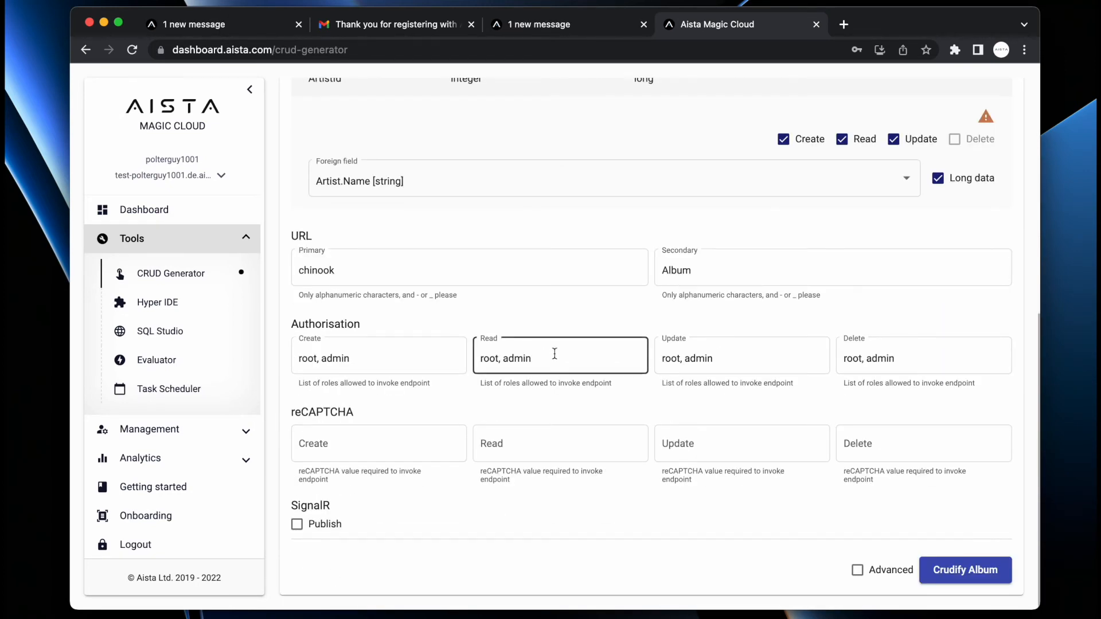
key("super+a")
key("BackSpace")
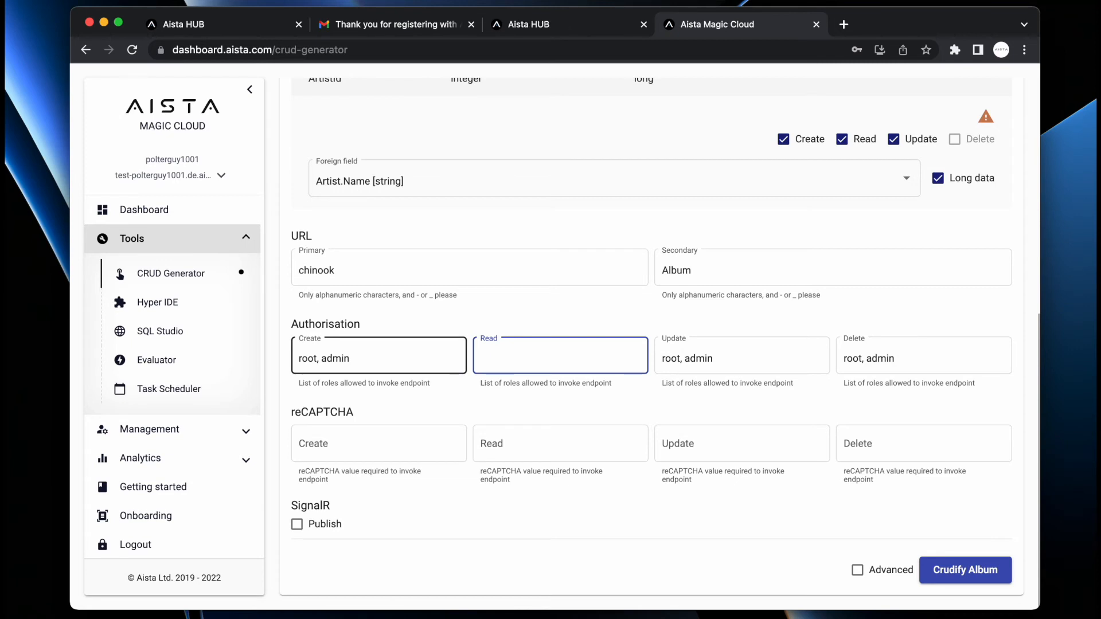
key("Tab")
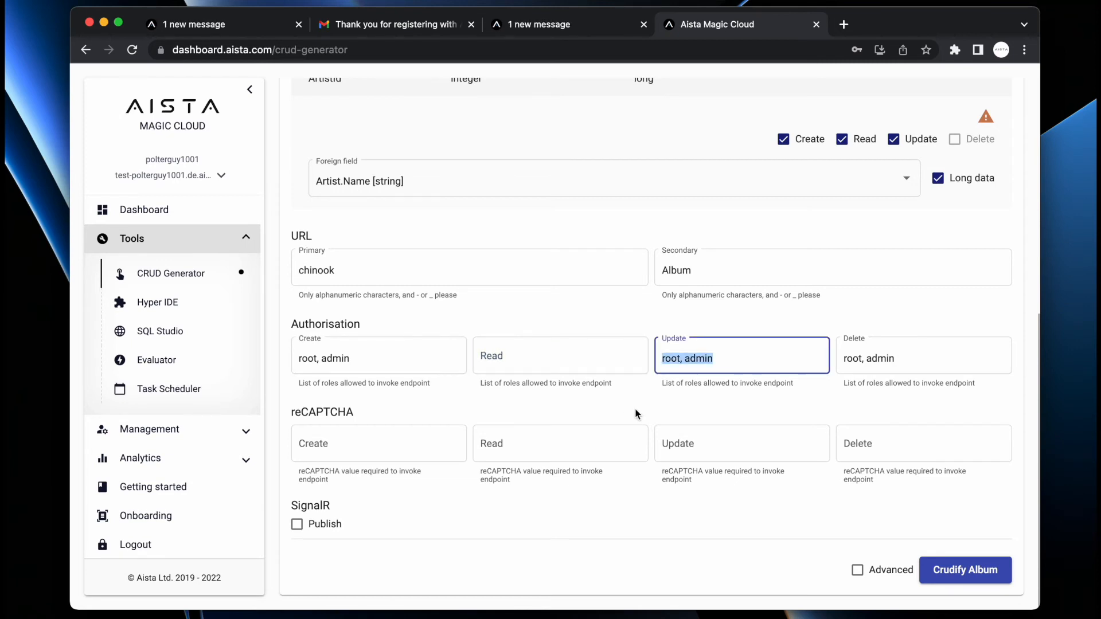
left_click(587, 360)
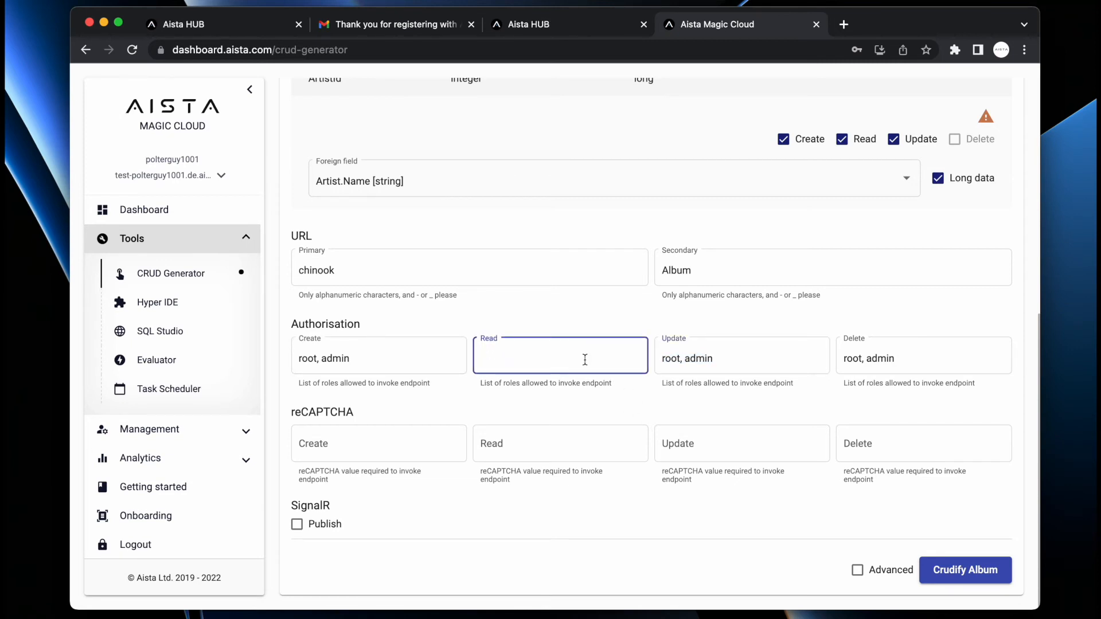
left_click(400, 362)
key("shift+alt+Left")
key("shift+Left")
key("shift+Left")
key("BackSpace")
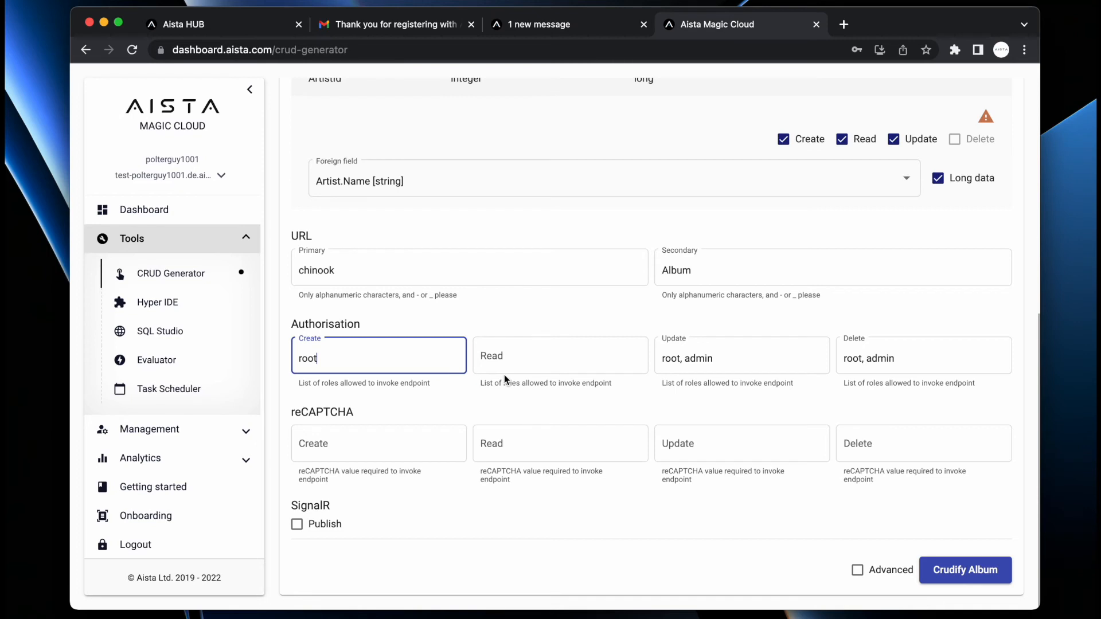
- Set a 0.6 reCAPTCHA threshold on Update and generate the Album endpoints
left_click(673, 443)
type("0.4")
key("BackSpace")
type("6")
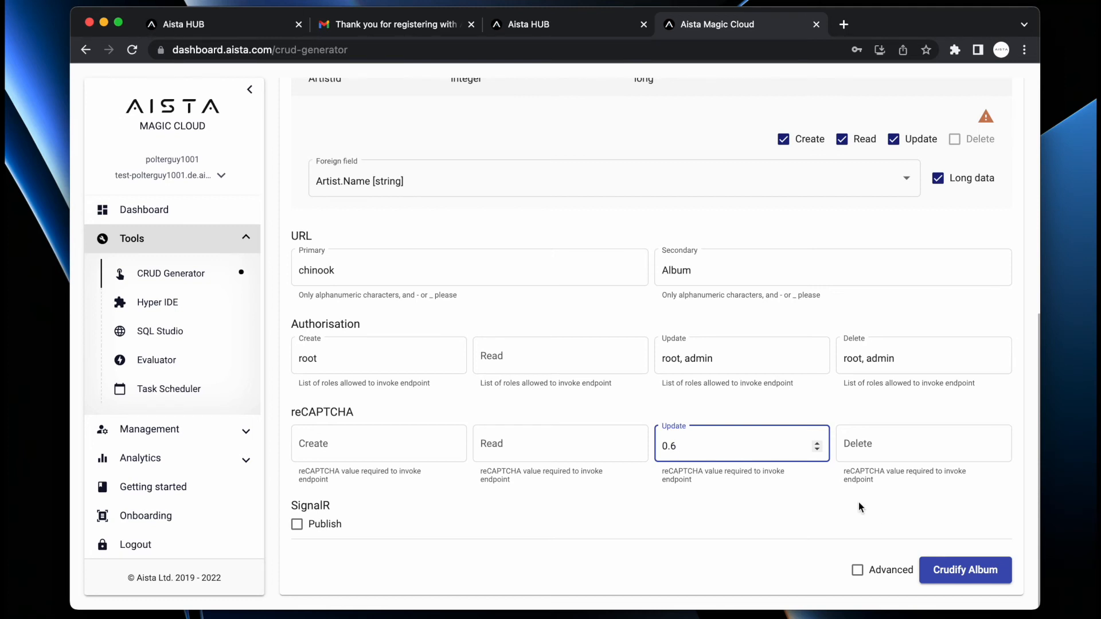
left_click(959, 567)
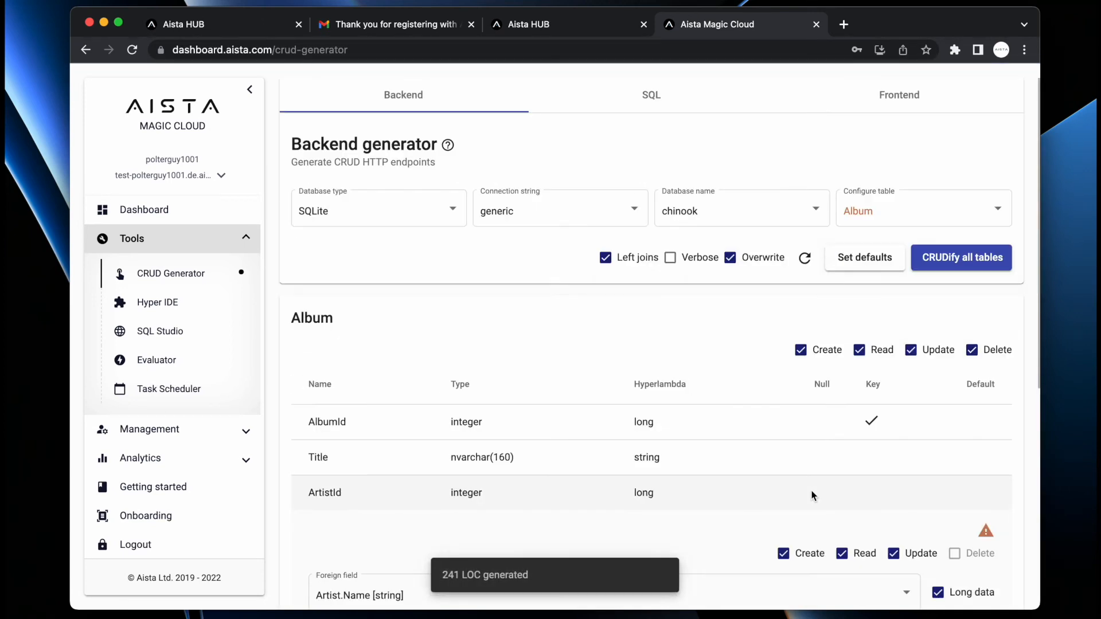
- Filter the Analytics Endpoints list by 'chinook' and expand the get magic/modules/chinook/album endpoint
left_click(144, 463)
left_click(158, 418)
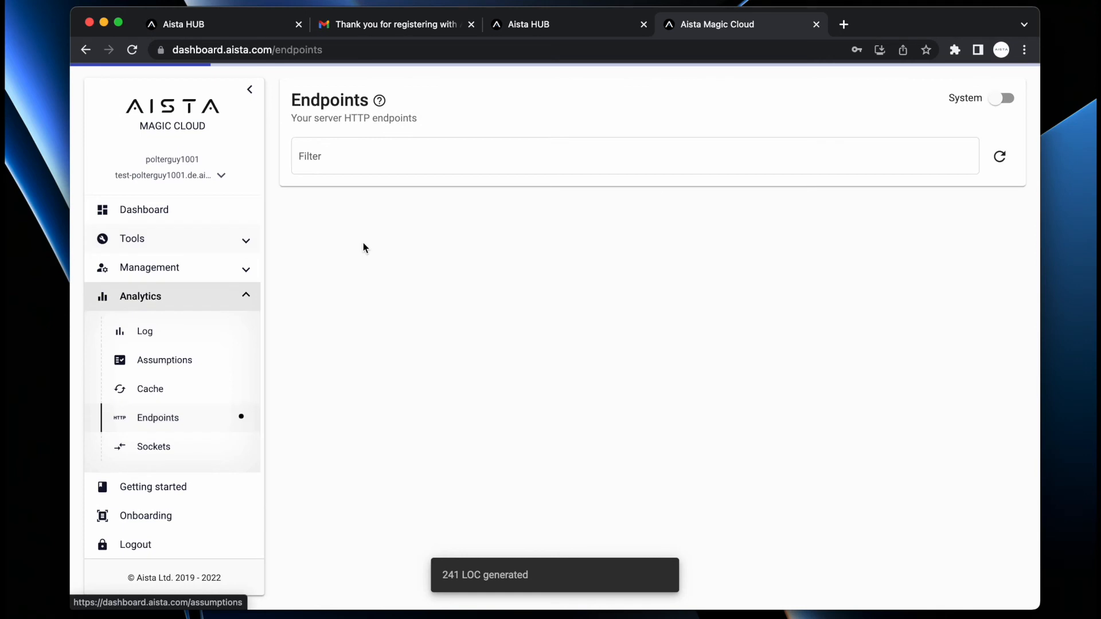
left_click(478, 160)
type("chinook")
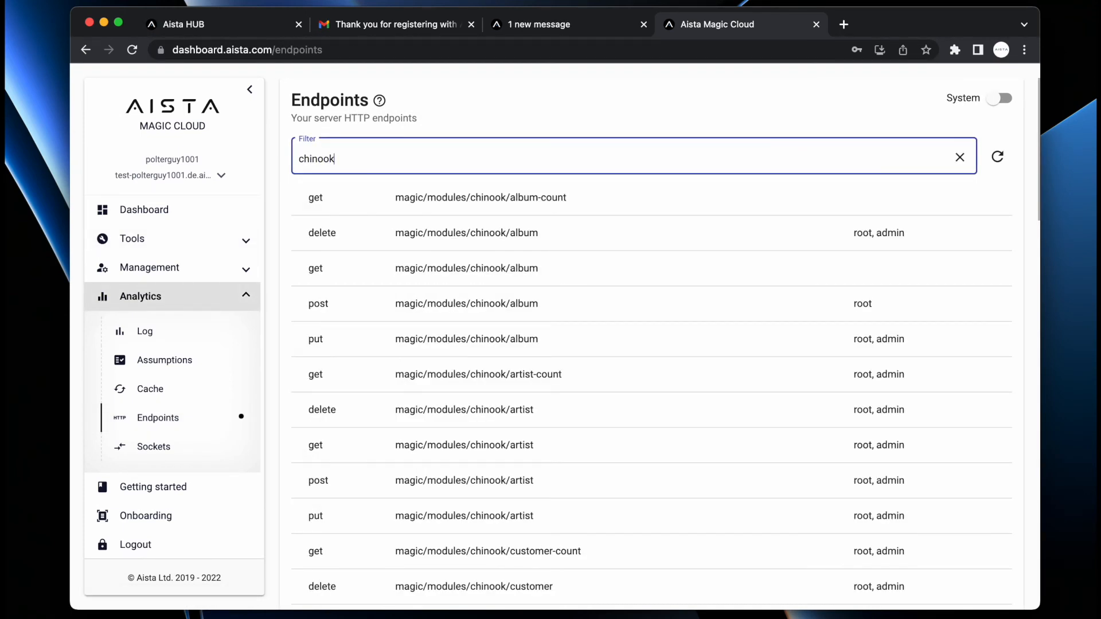
left_click(468, 278)
- Copy the album endpoint's invocation URL and start a new incognito browser window
scroll(630, 300, "down", 5)
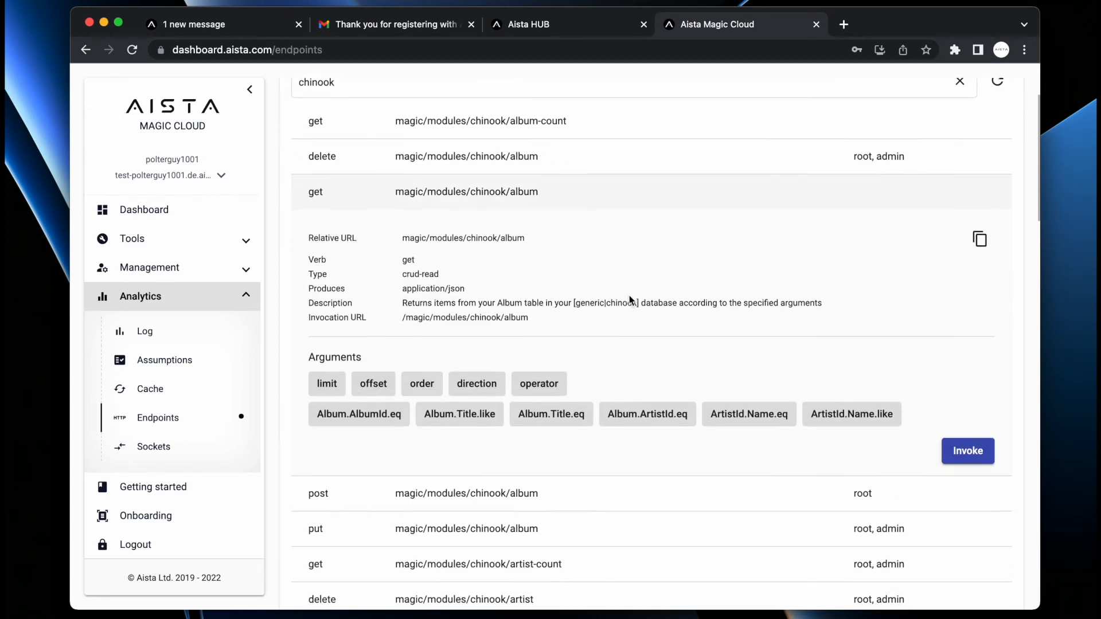
left_click(979, 127)
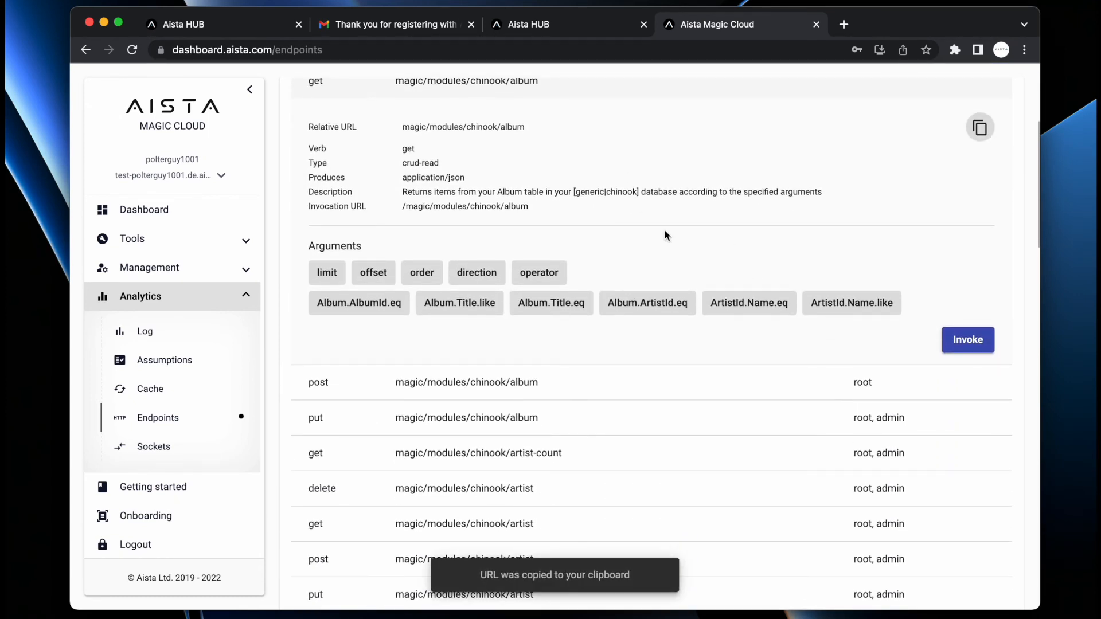
key("super+shift+n")
- Load the album endpoint URL in the incognito window to view its JSON, then close it
key("super+v")
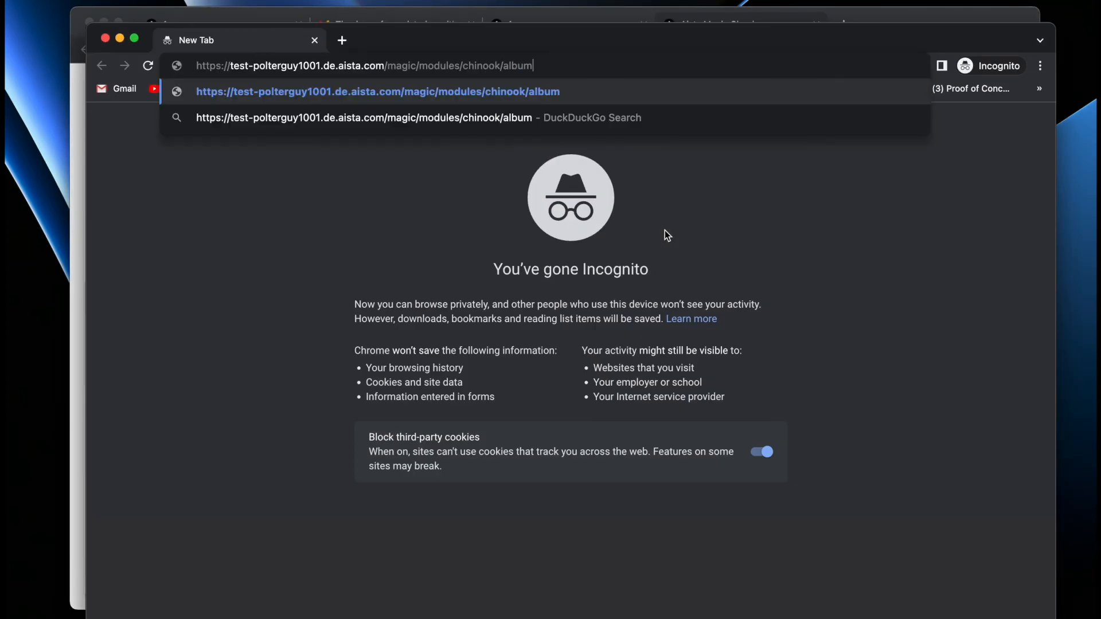
key("Return")
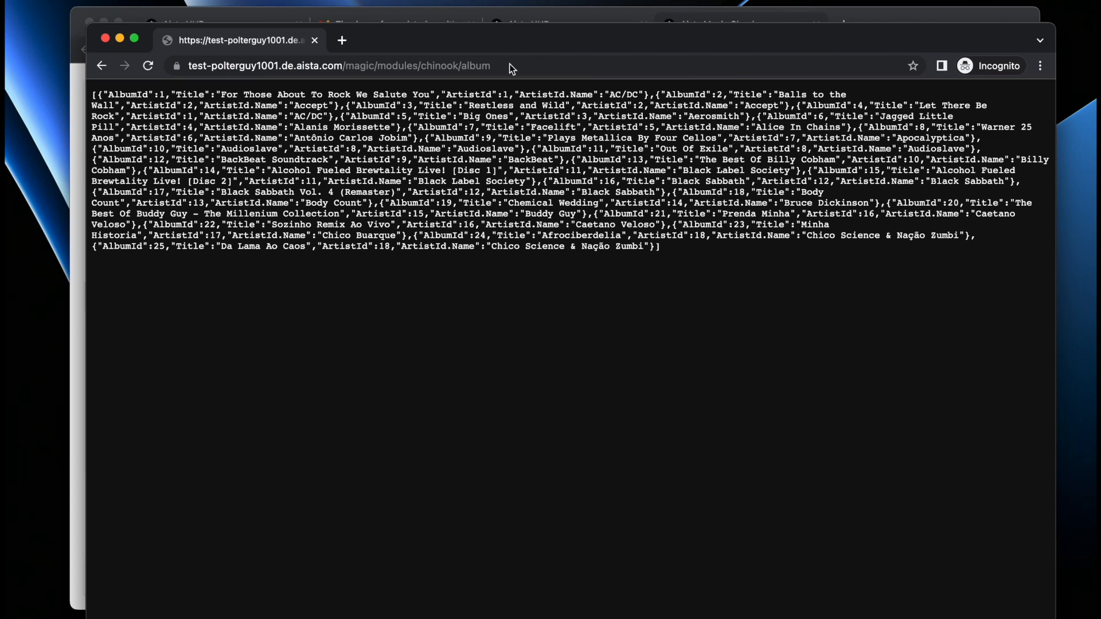
key("super+w")
- Collapse the album row, filter by 'auth/authenti' and expand get magic/system/auth/authenticate
scroll(651, 217, "up", 5)
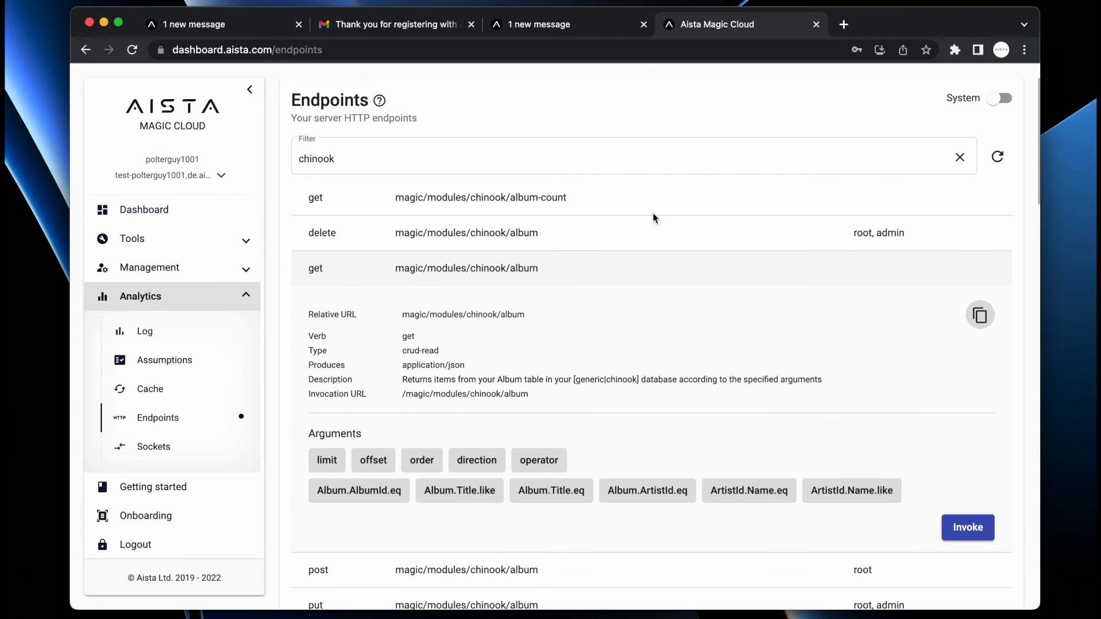
left_click(533, 268)
left_click(586, 162)
key("super+a")
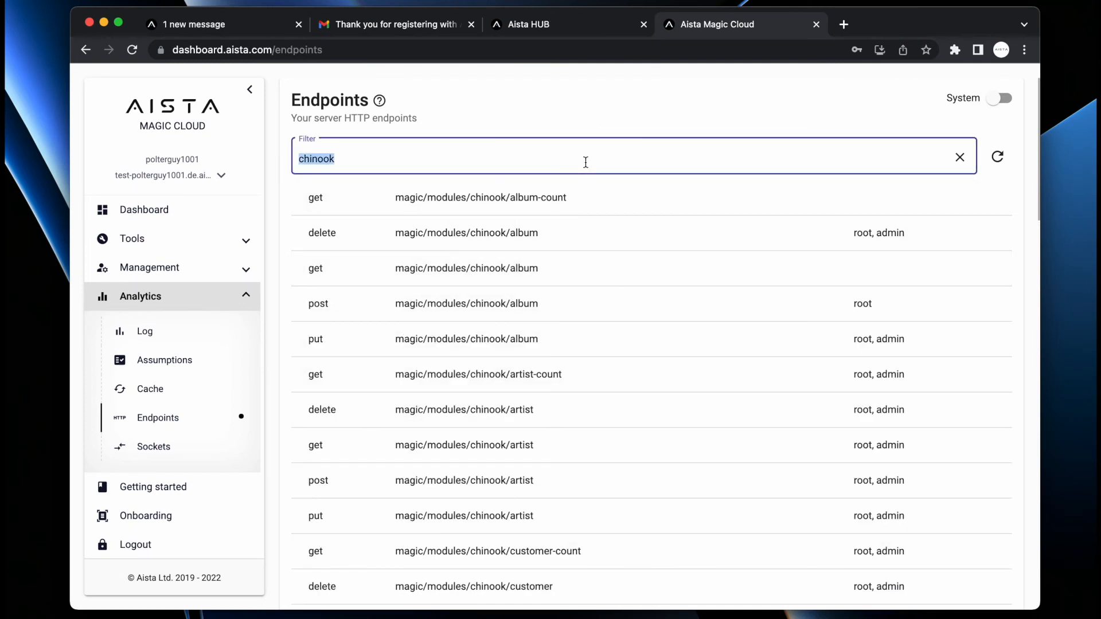
type("auth/")
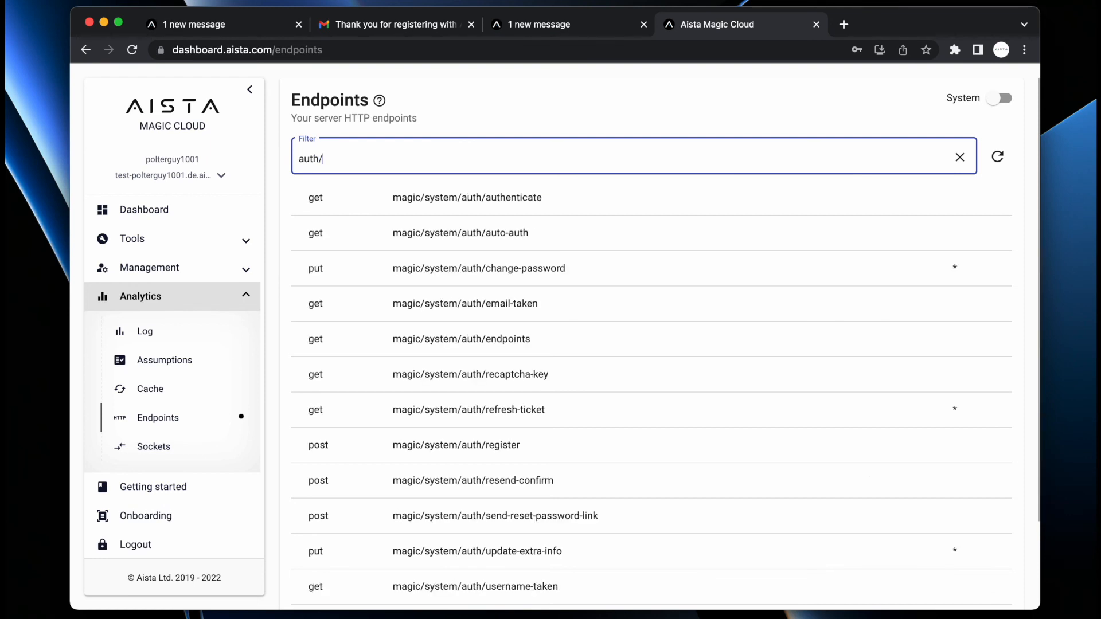
type("authenti")
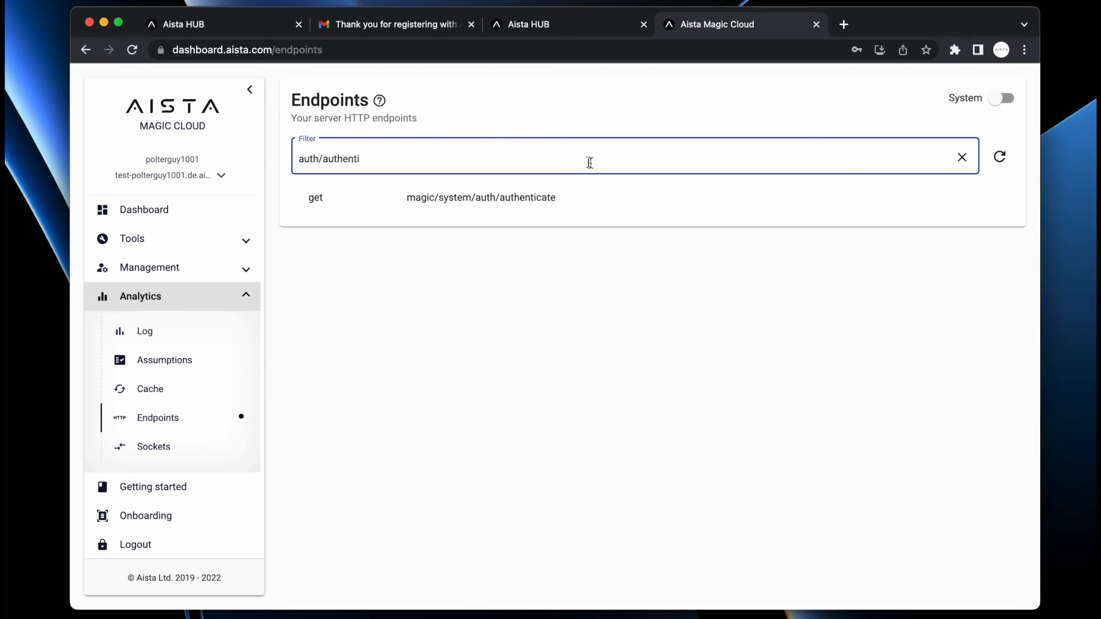
left_click(569, 204)
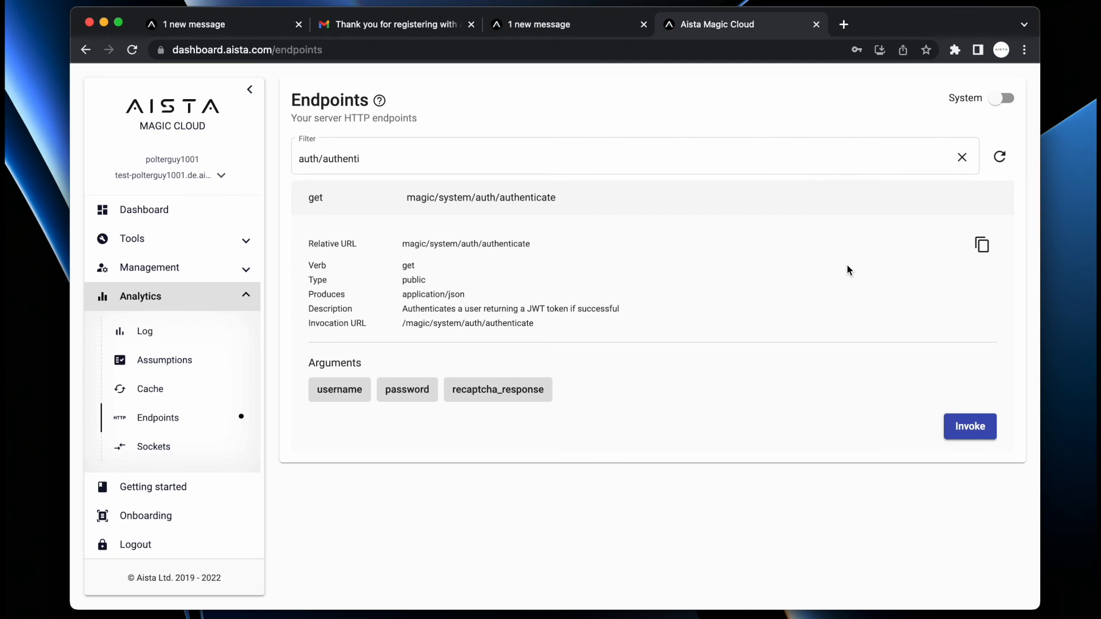
mouse_move(336, 390)
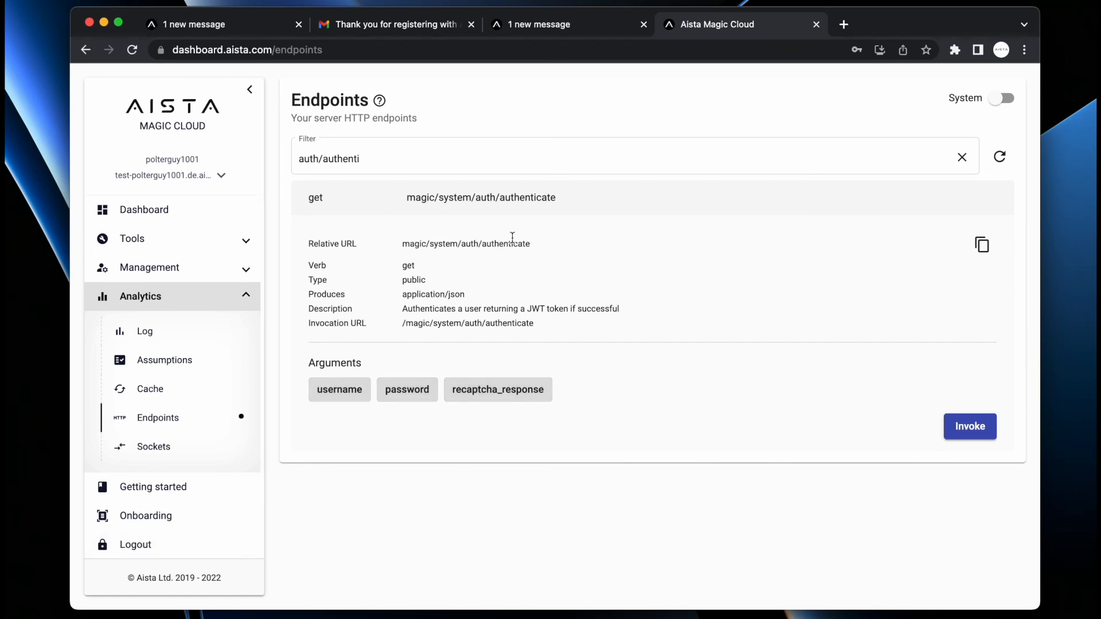